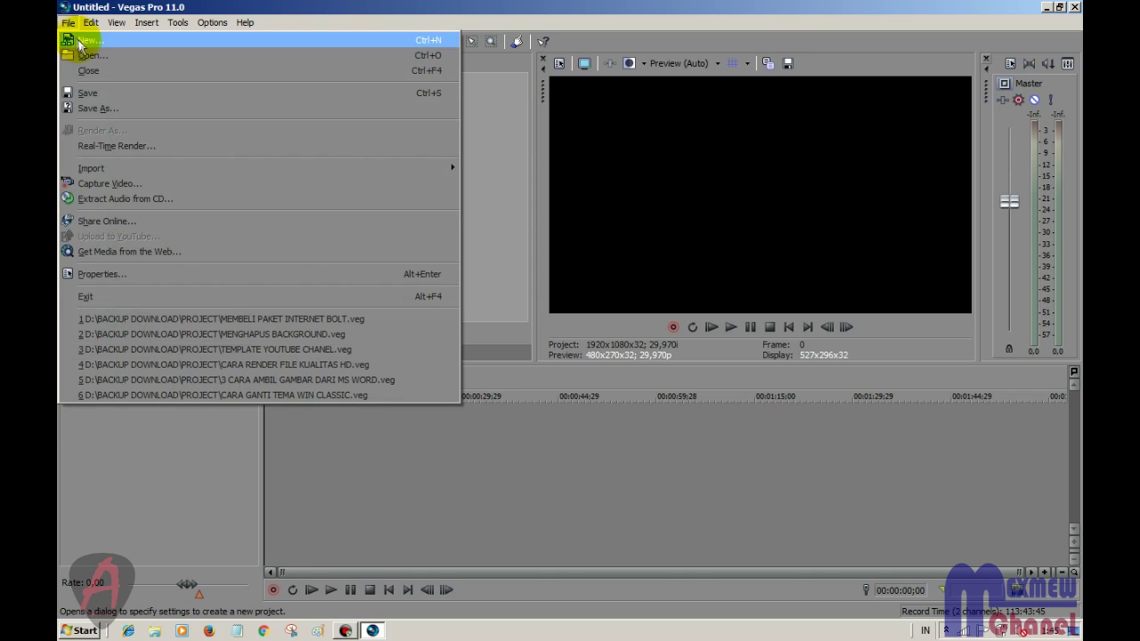
# - Create a new project with the HD 1080-60i (1920x1080; 29,970 fps) template
pyautogui.click(87, 42)
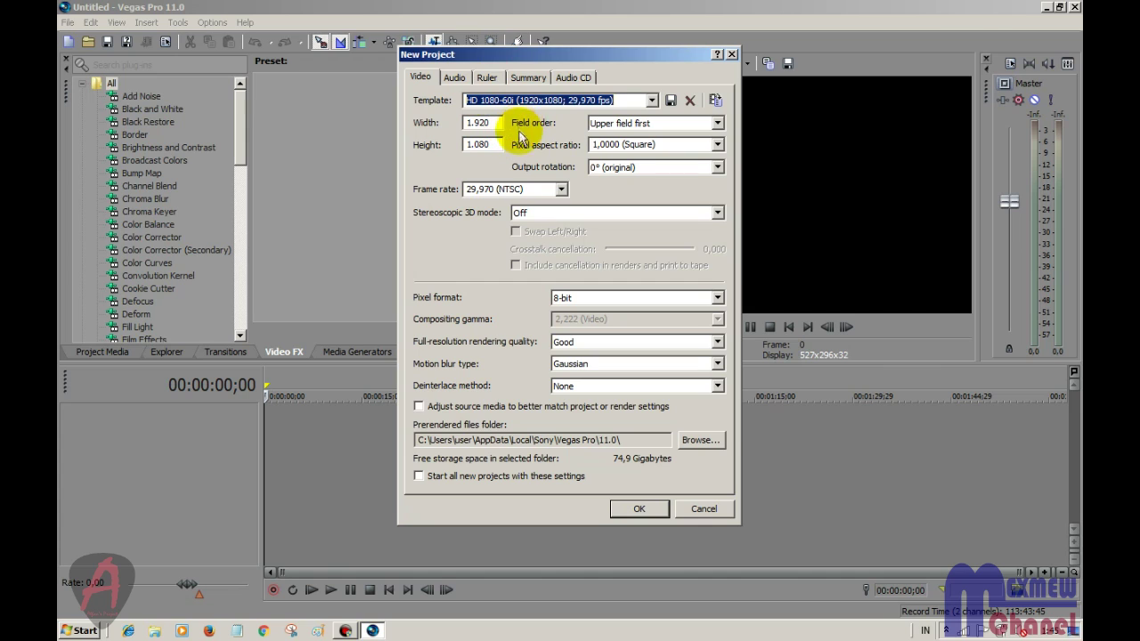
pyautogui.click(640, 508)
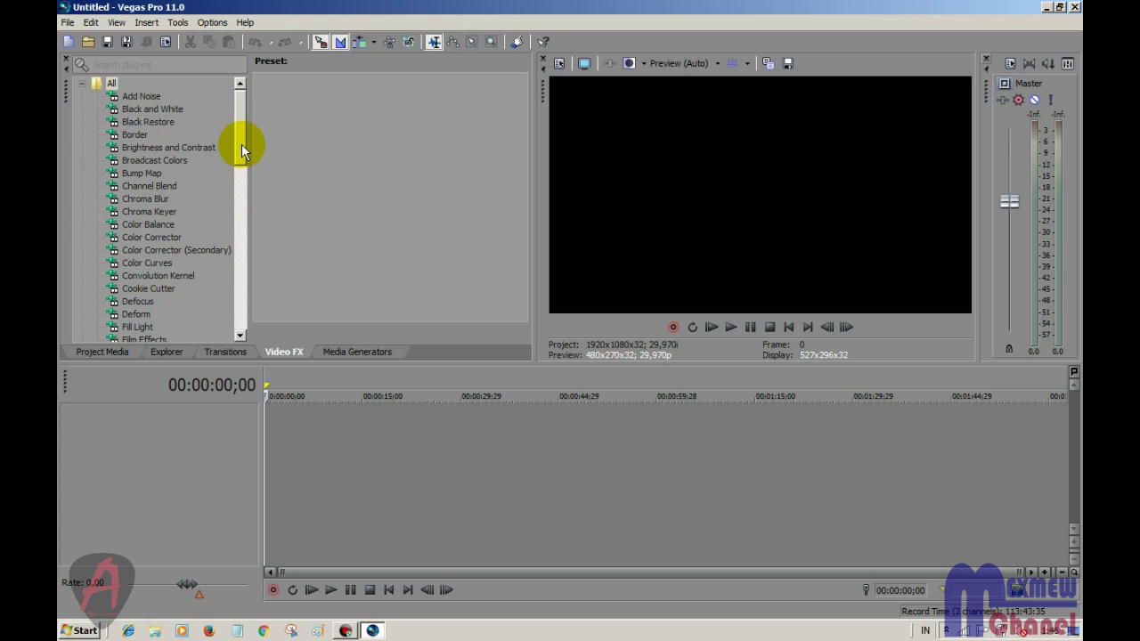
# - Browse for media to open in the WALPAPPER ANIME folder inside BACKUP DOWNLOAD on Local Disk (D:)
pyautogui.click(89, 44)
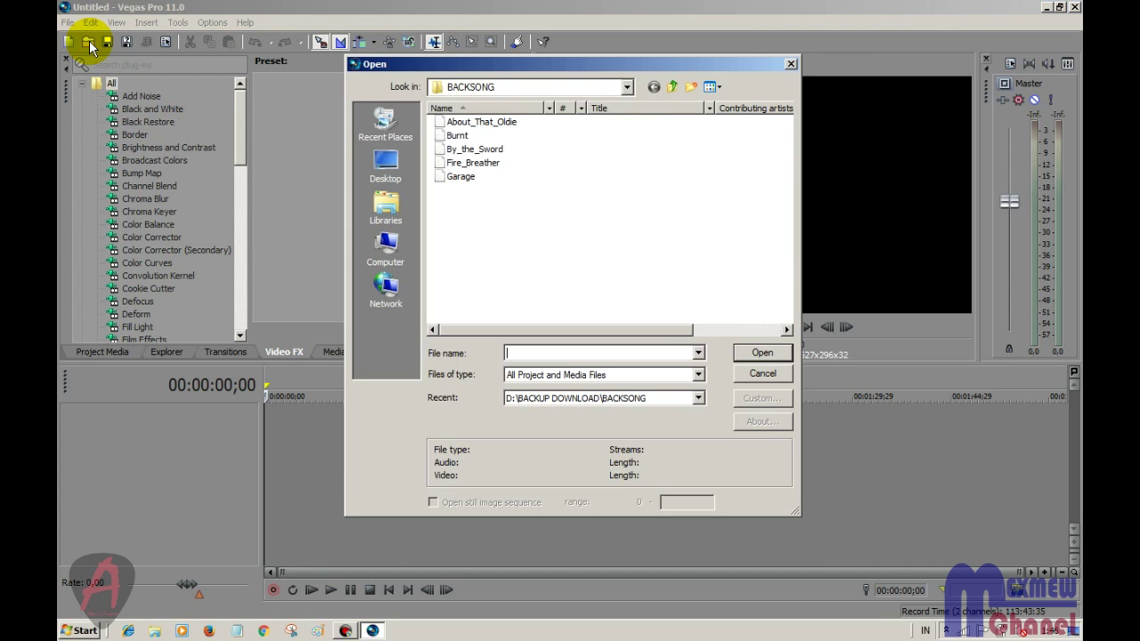
pyautogui.click(384, 212)
pyautogui.click(399, 249)
pyautogui.doubleClick(641, 151)
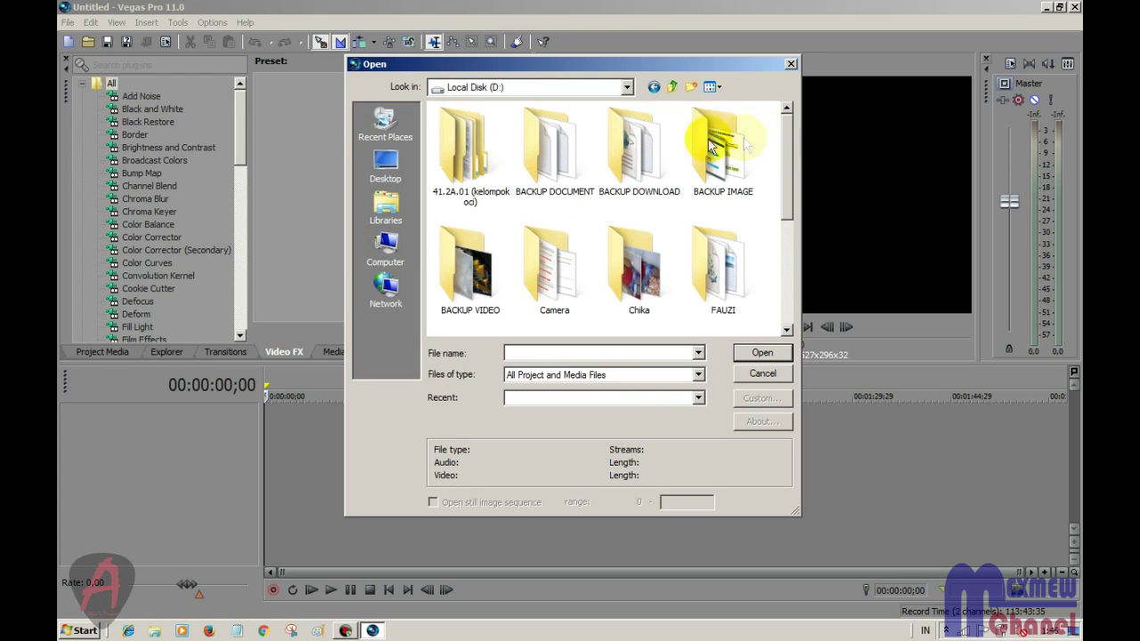
pyautogui.doubleClick(648, 144)
pyautogui.moveTo(788, 135); pyautogui.dragTo(785, 177)
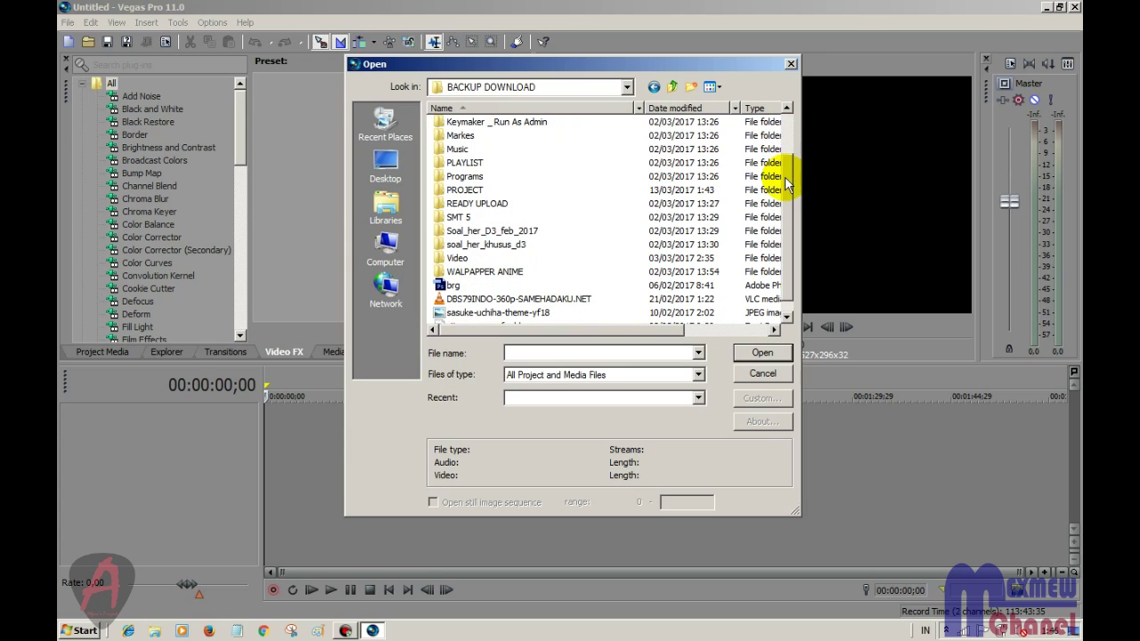
pyautogui.click(485, 272)
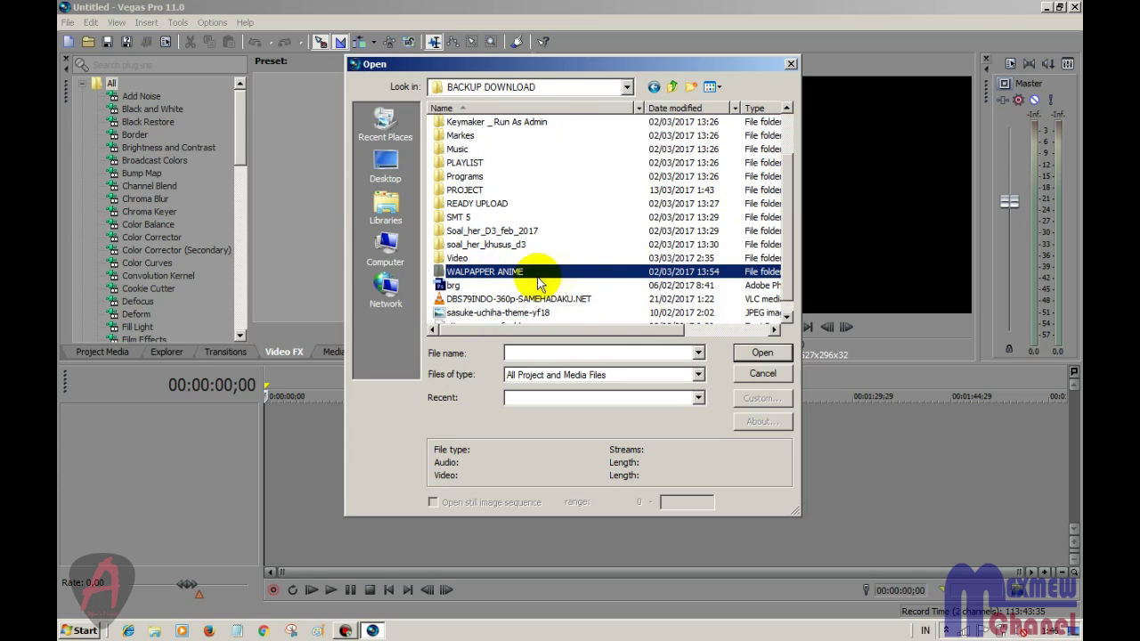
pyautogui.doubleClick(511, 274)
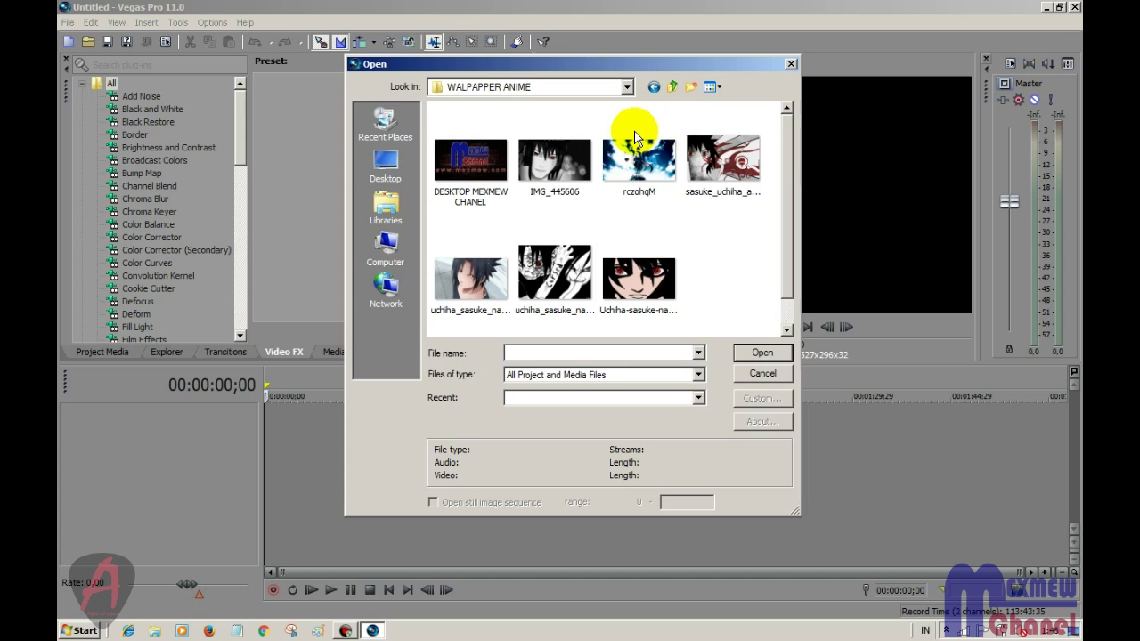
# - Open all seven images of the WALPAPPER ANIME folder together so they are placed on the timeline
pyautogui.moveTo(455, 151); pyautogui.dragTo(727, 269)
pyautogui.click(728, 269)
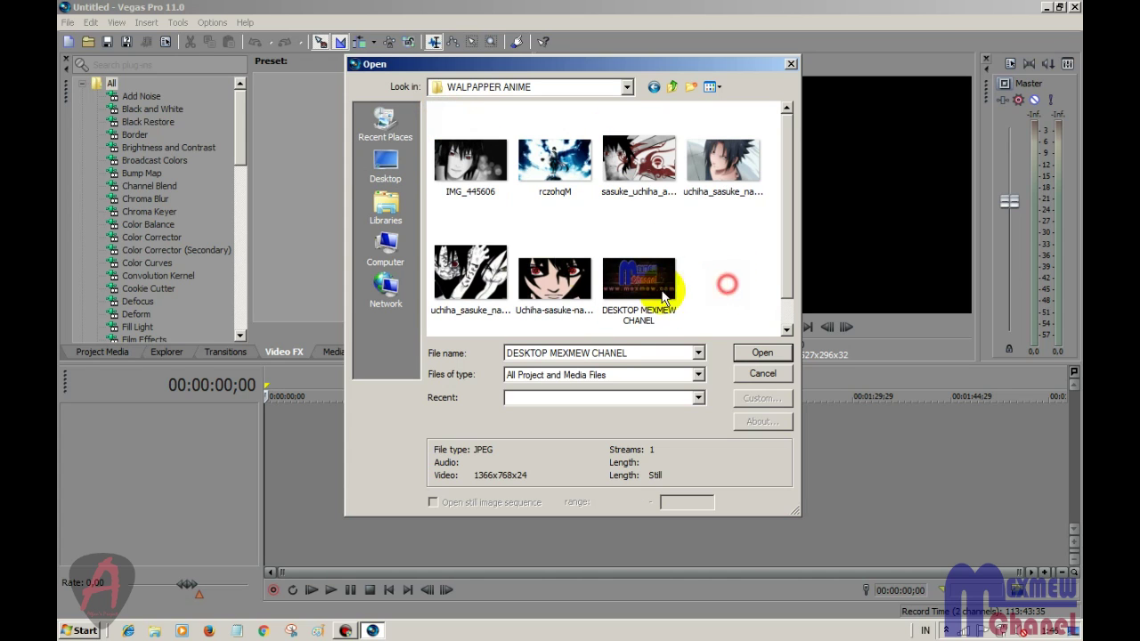
pyautogui.click(470, 167)
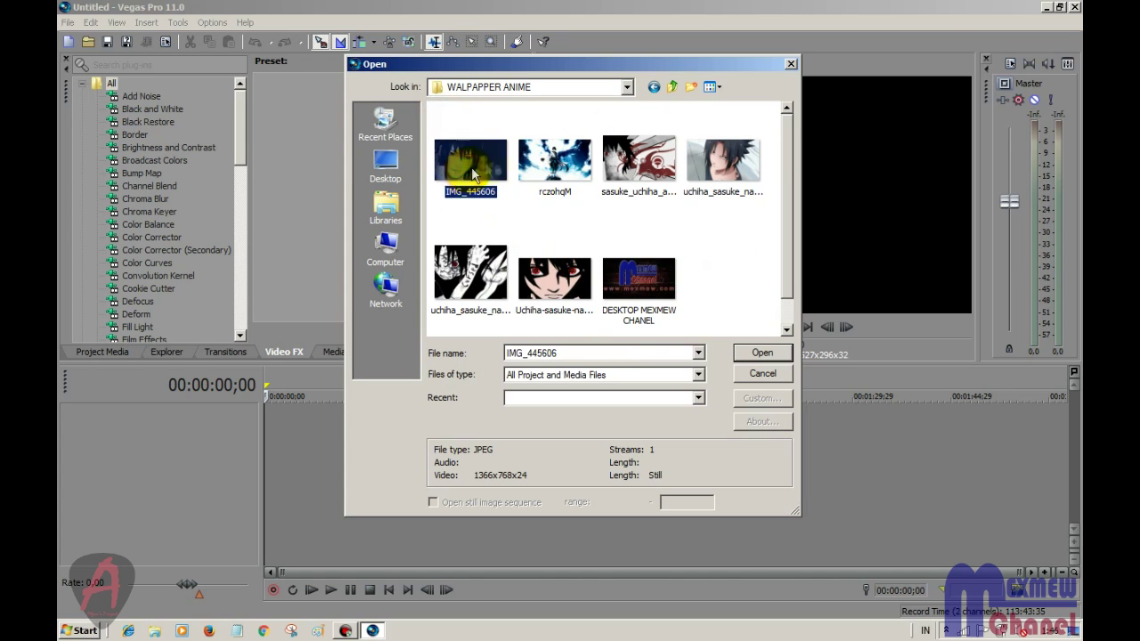
pyautogui.keyDown('ctrl'); pyautogui.click(570, 153); pyautogui.keyUp('ctrl')
pyautogui.keyDown('ctrl'); pyautogui.click(638, 152); pyautogui.keyUp('ctrl')
pyautogui.keyDown('ctrl'); pyautogui.click(727, 167); pyautogui.keyUp('ctrl')
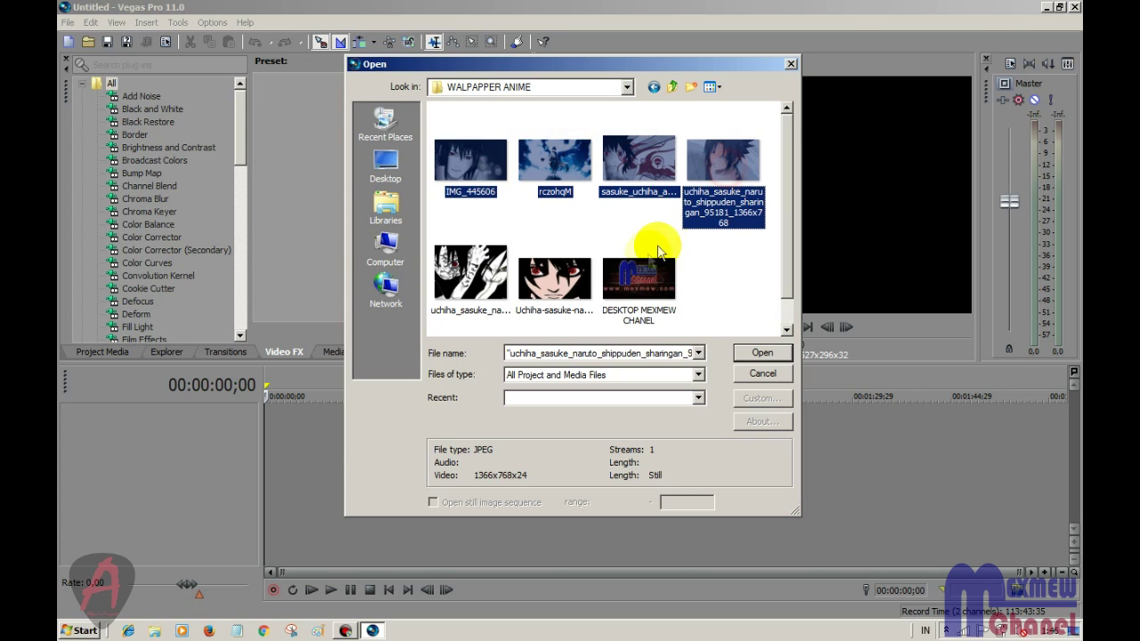
pyautogui.keyDown('ctrl'); pyautogui.click(644, 261); pyautogui.keyUp('ctrl')
pyautogui.keyDown('ctrl'); pyautogui.click(546, 278); pyautogui.keyUp('ctrl')
pyautogui.keyDown('ctrl'); pyautogui.click(470, 269); pyautogui.keyUp('ctrl')
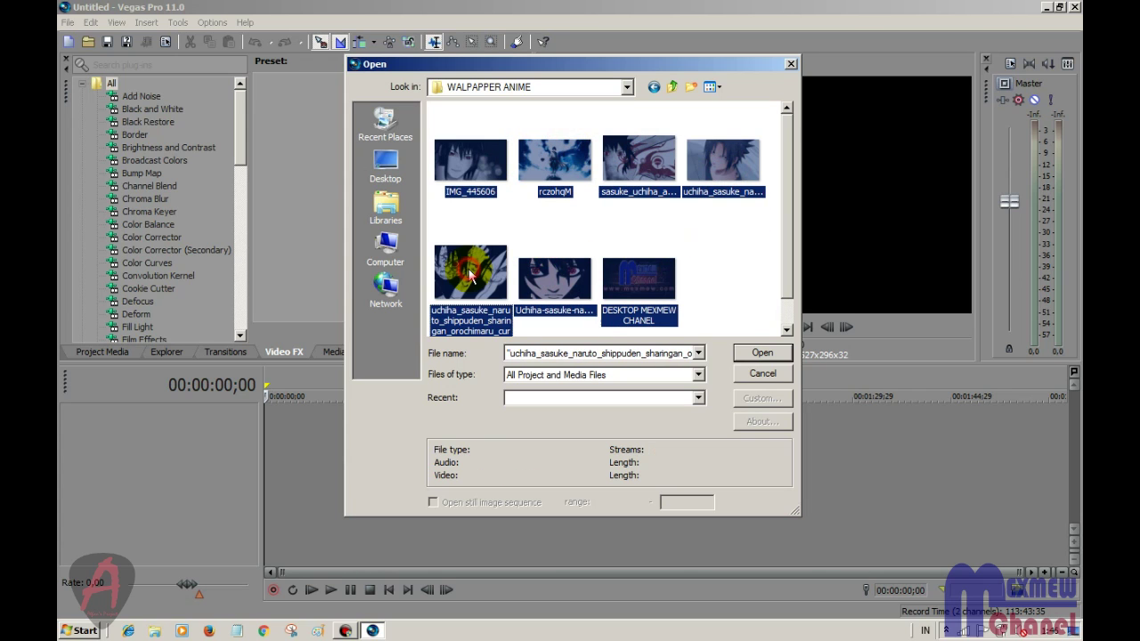
pyautogui.click(757, 353)
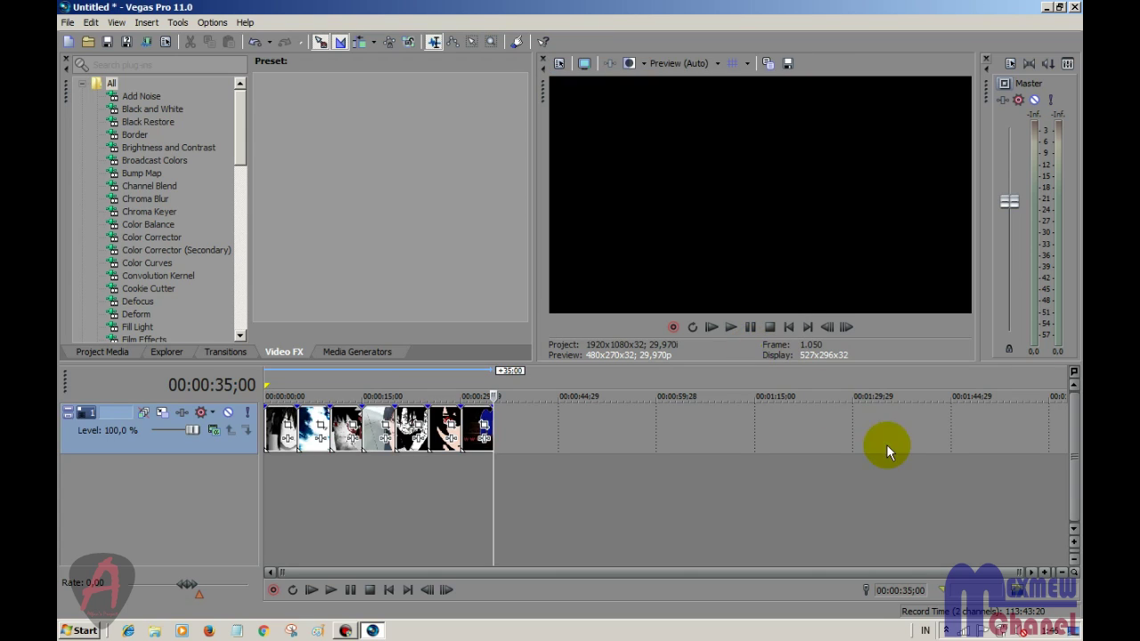
# - Shift the third image clip about 4;13 later to overlap the fourth, and the second clip about 3;13 later
pyautogui.scroll(5, 718, 534)
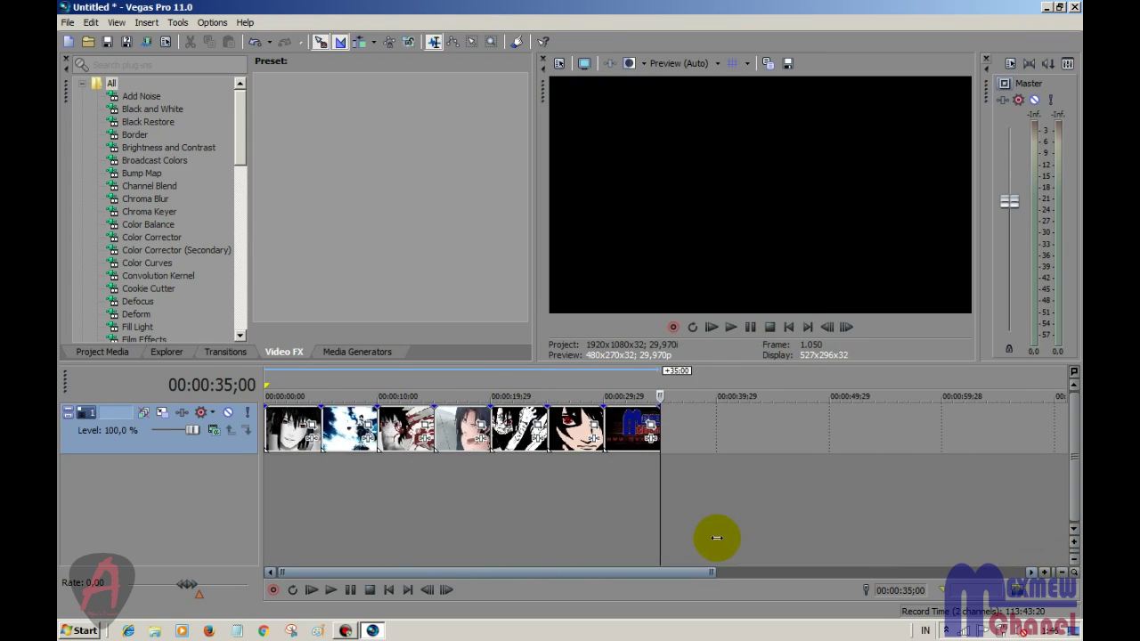
pyautogui.scroll(3, 501, 522)
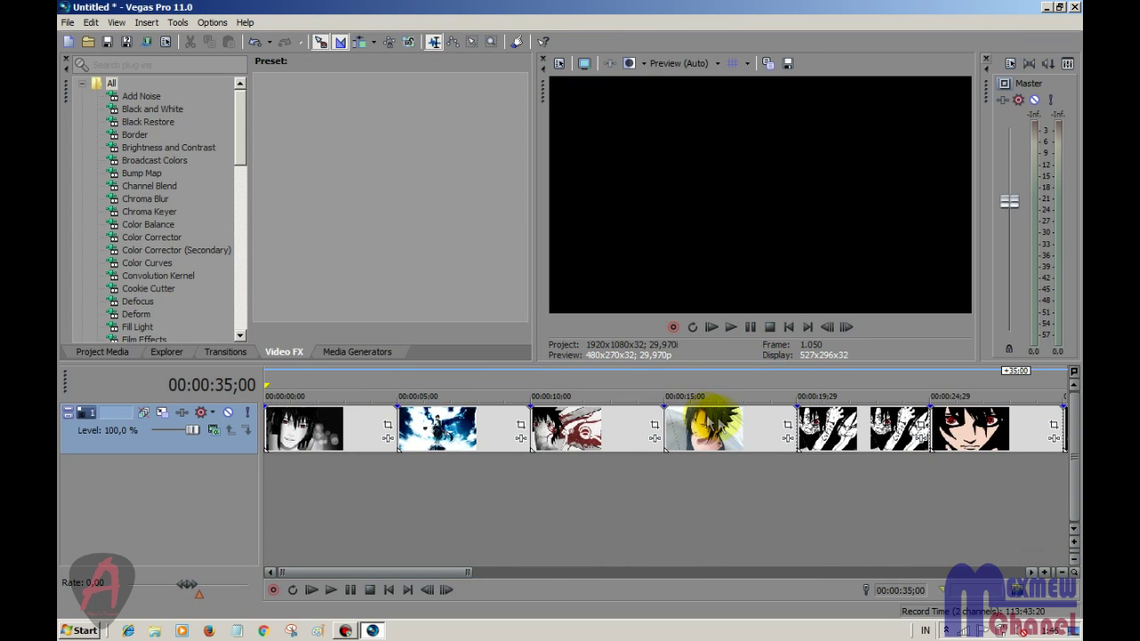
pyautogui.moveTo(574, 427); pyautogui.dragTo(775, 444)
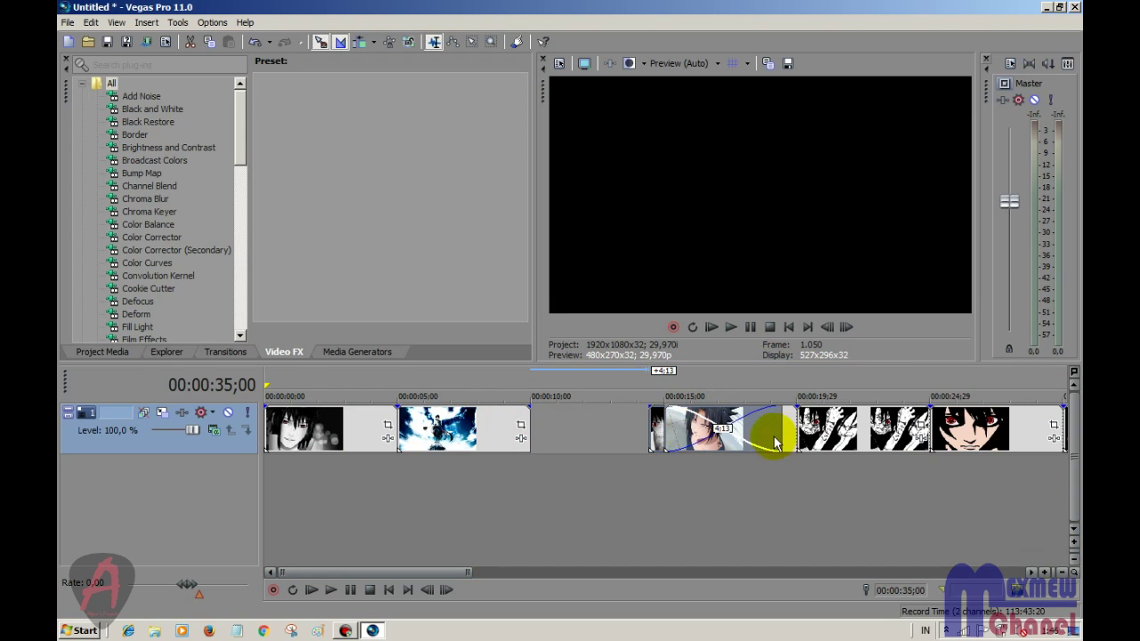
pyautogui.moveTo(472, 428); pyautogui.dragTo(562, 436)
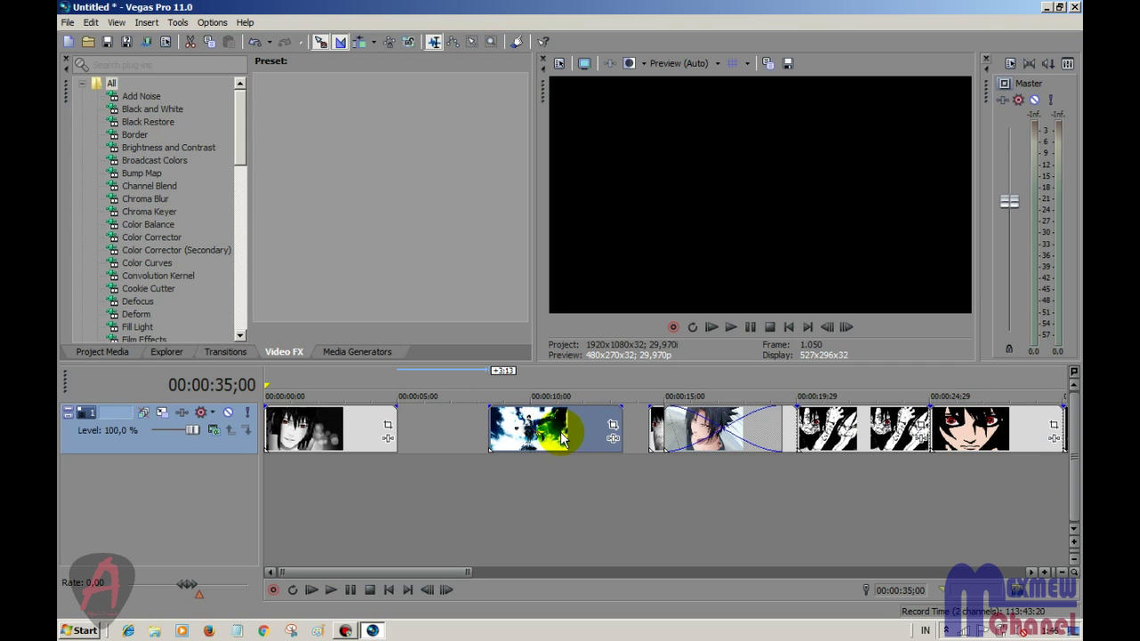
pyautogui.moveTo(562, 434); pyautogui.dragTo(561, 435)
# - Lengthen the first image clip by extending its end toward the second clip
pyautogui.click(397, 425)
pyautogui.moveTo(397, 425); pyautogui.dragTo(527, 433)
pyautogui.click(488, 431)
pyautogui.click(438, 431)
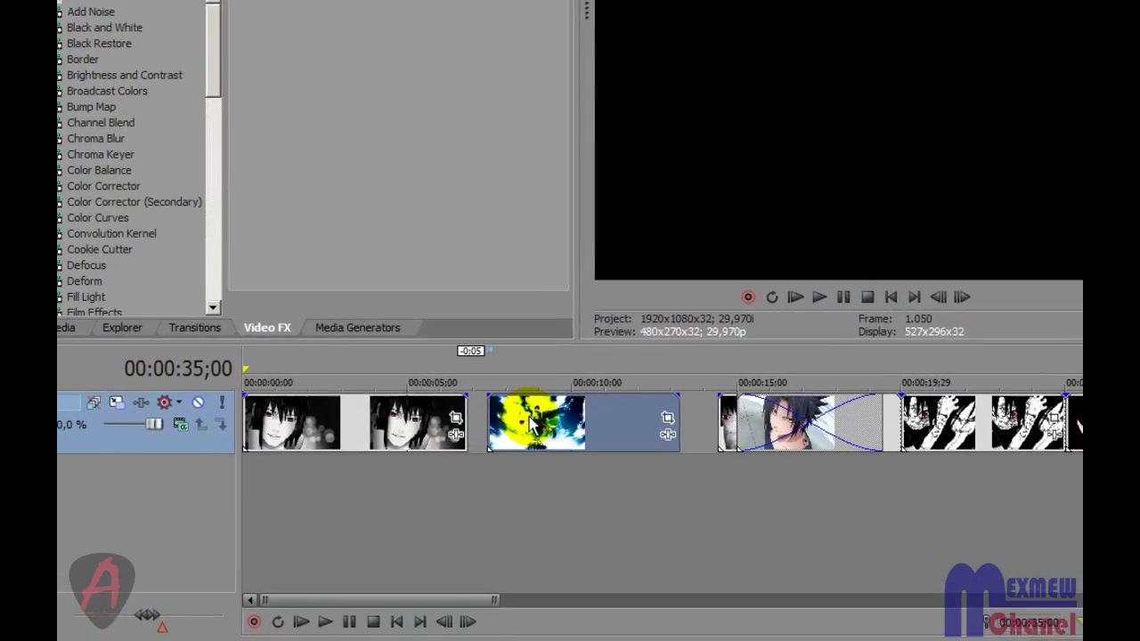
# - Move the second clip earlier to overlap the first clip's end by about 1;08, and place the playhead at 00:00:08;12
pyautogui.moveTo(547, 415); pyautogui.dragTo(597, 406)
pyautogui.moveTo(669, 384); pyautogui.dragTo(628, 399)
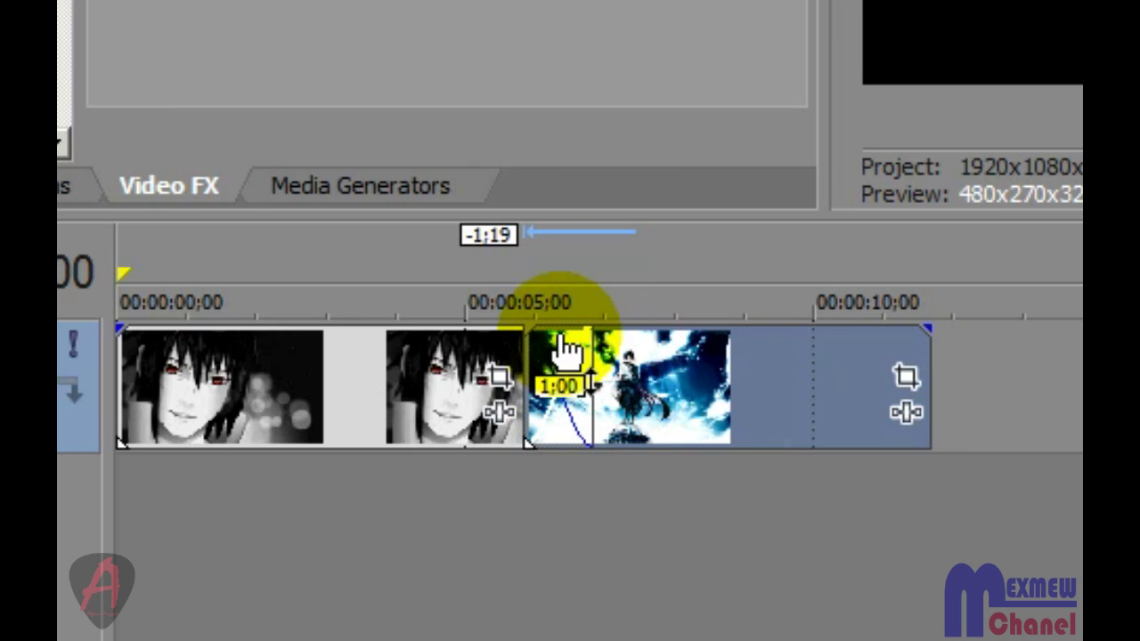
pyautogui.click(743, 378)
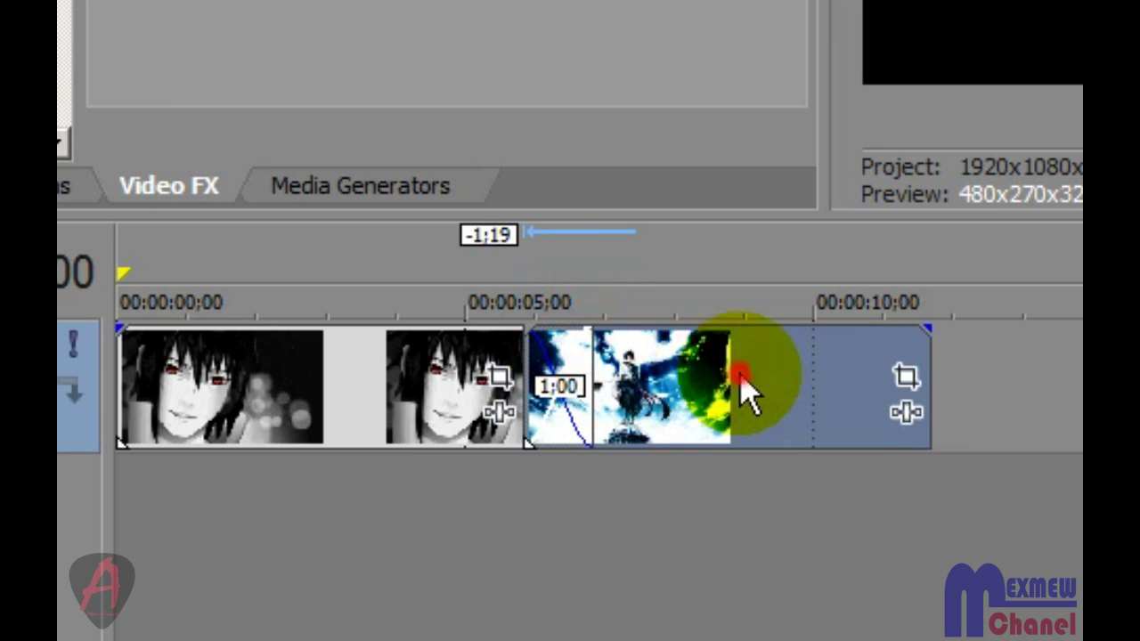
pyautogui.moveTo(748, 392); pyautogui.dragTo(725, 389)
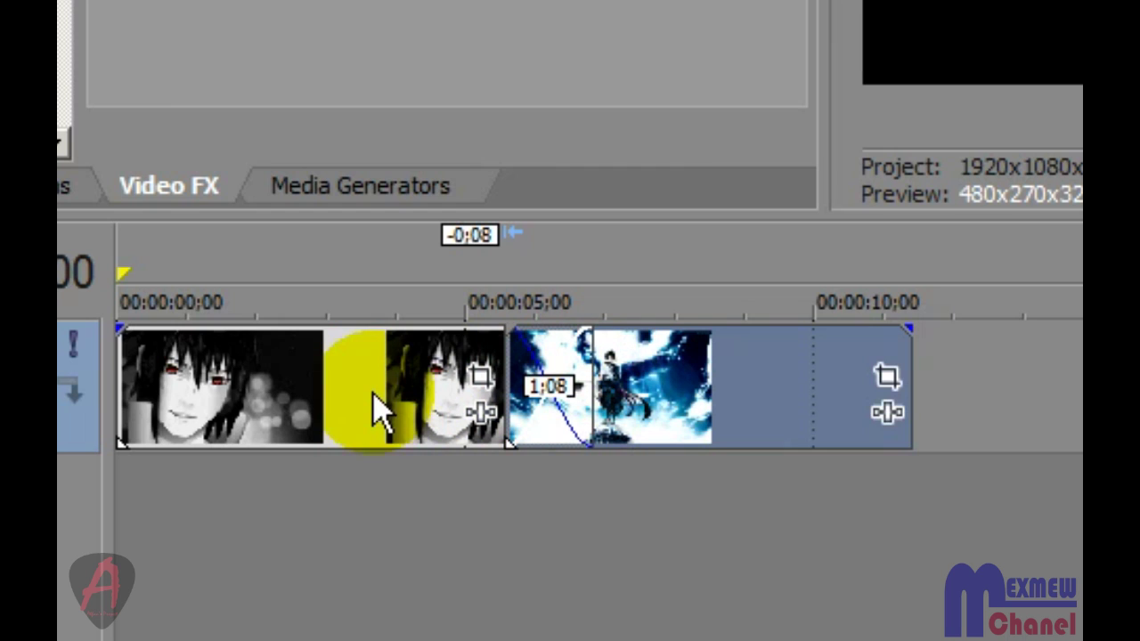
pyautogui.click(373, 399)
pyautogui.click(702, 385)
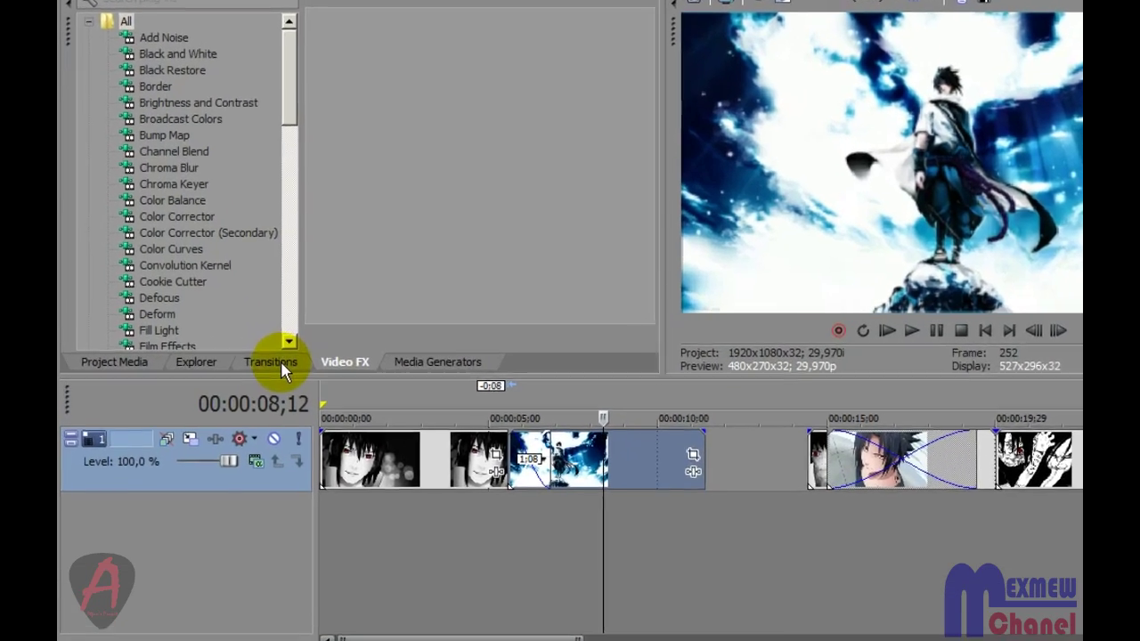
# - Compare the lists of transitions and video effects, finishing on the transitions list
pyautogui.click(281, 362)
pyautogui.click(338, 363)
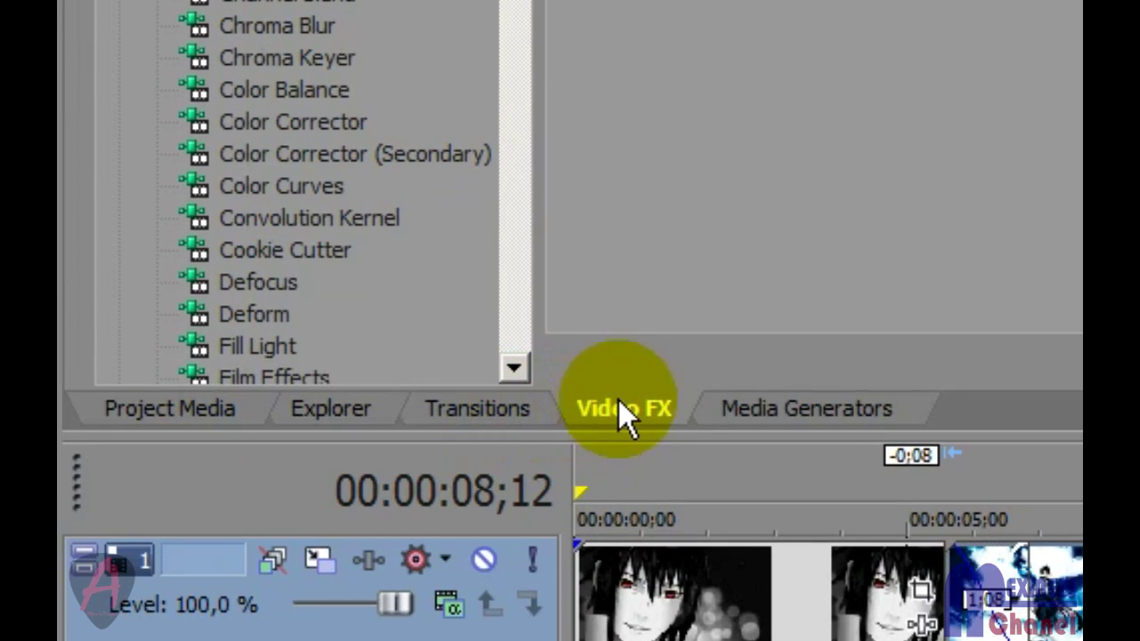
pyautogui.click(509, 405)
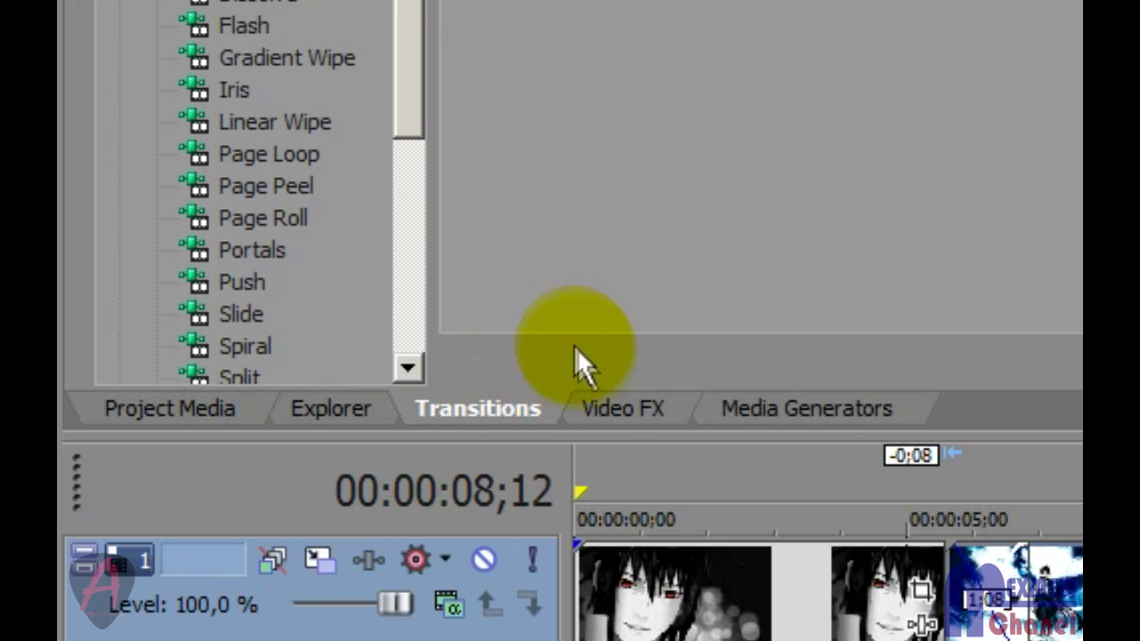
pyautogui.click(588, 405)
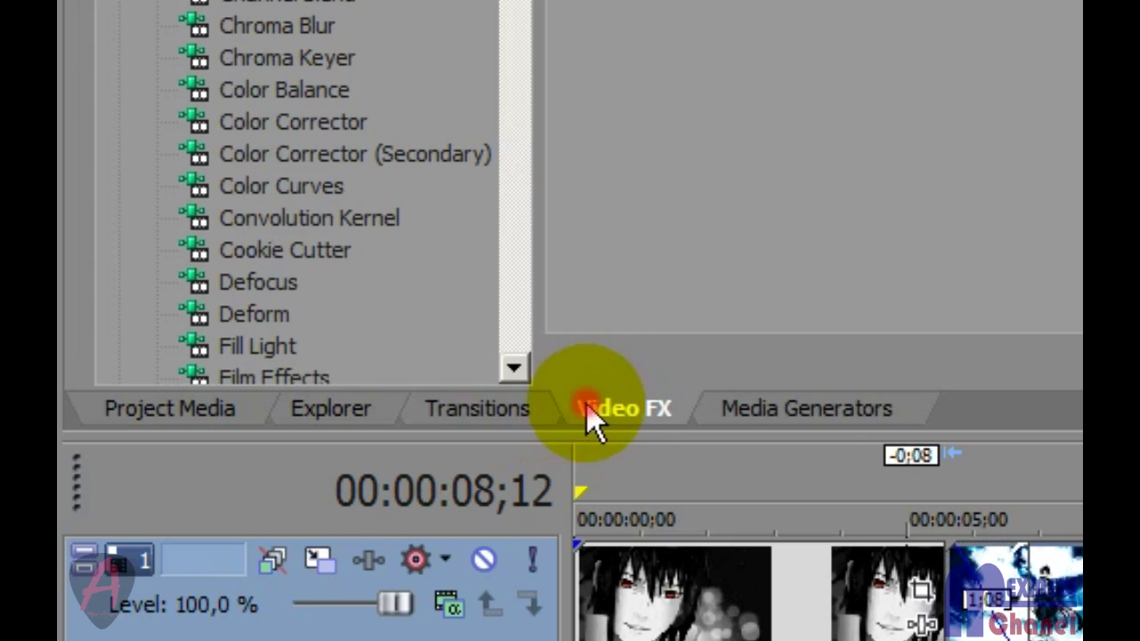
pyautogui.click(502, 406)
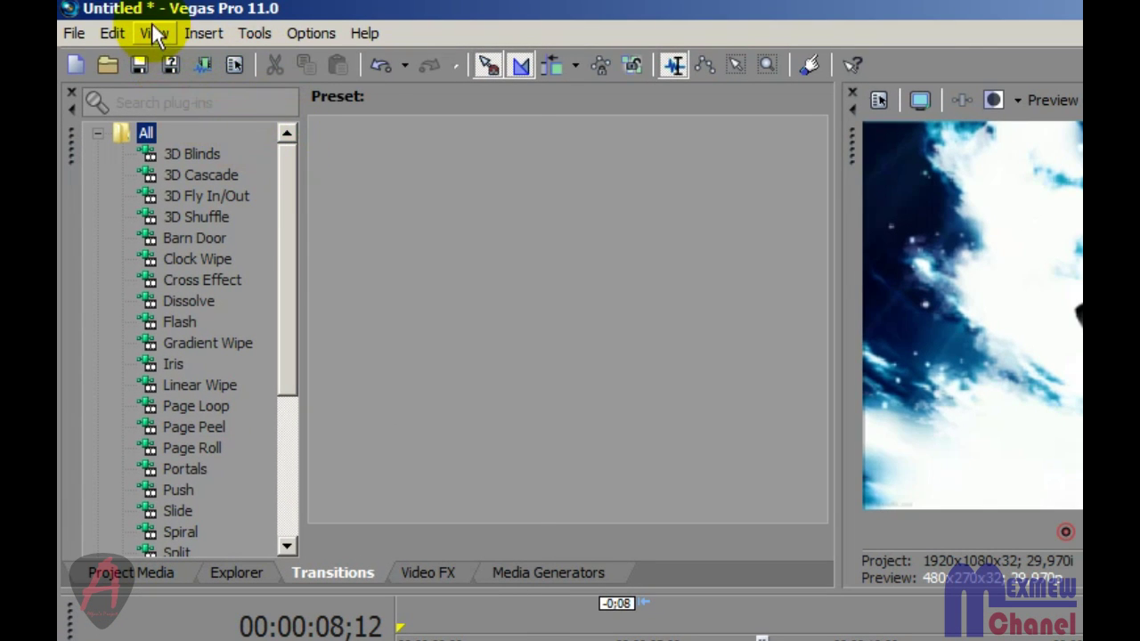
# - Hide the Transitions window and bring it back into view
pyautogui.click(154, 33)
pyautogui.moveTo(171, 124)
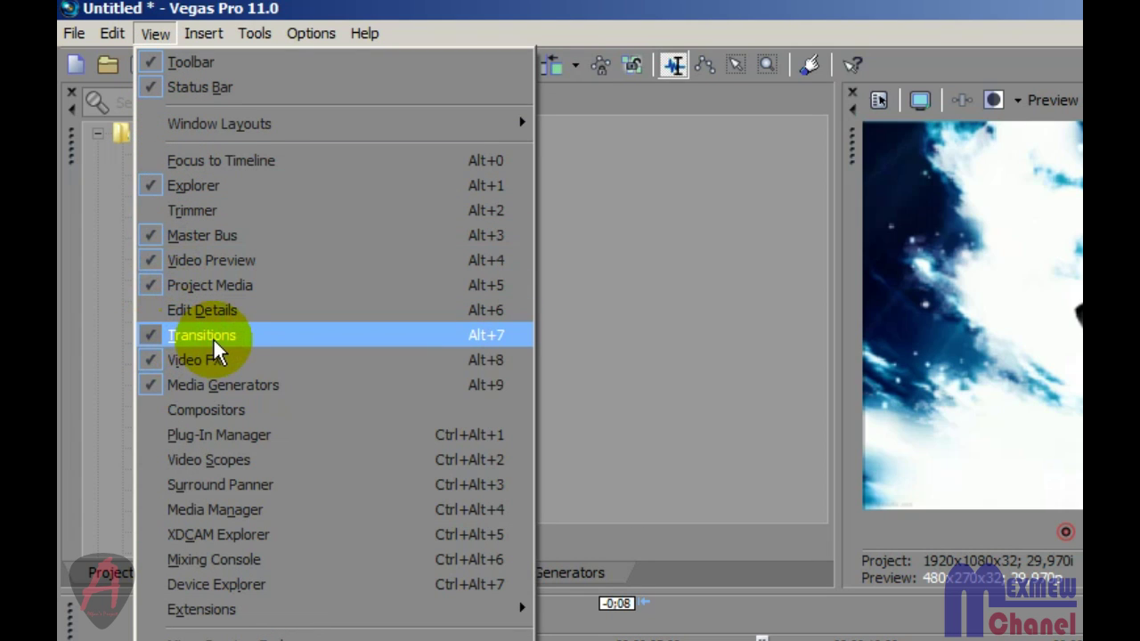
pyautogui.click(311, 333)
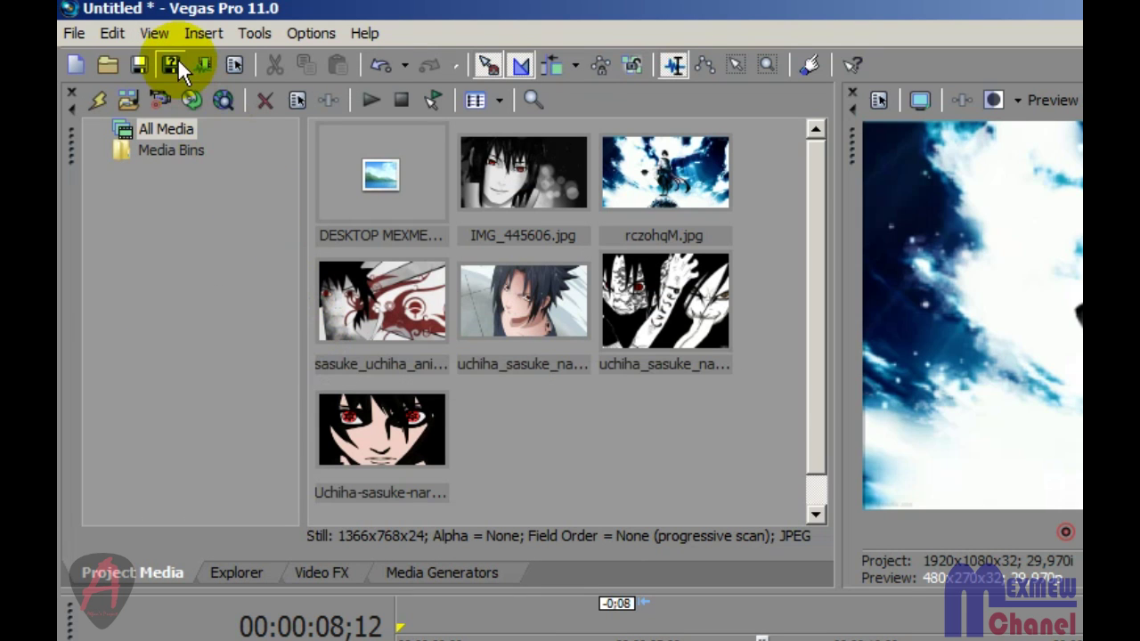
pyautogui.click(156, 34)
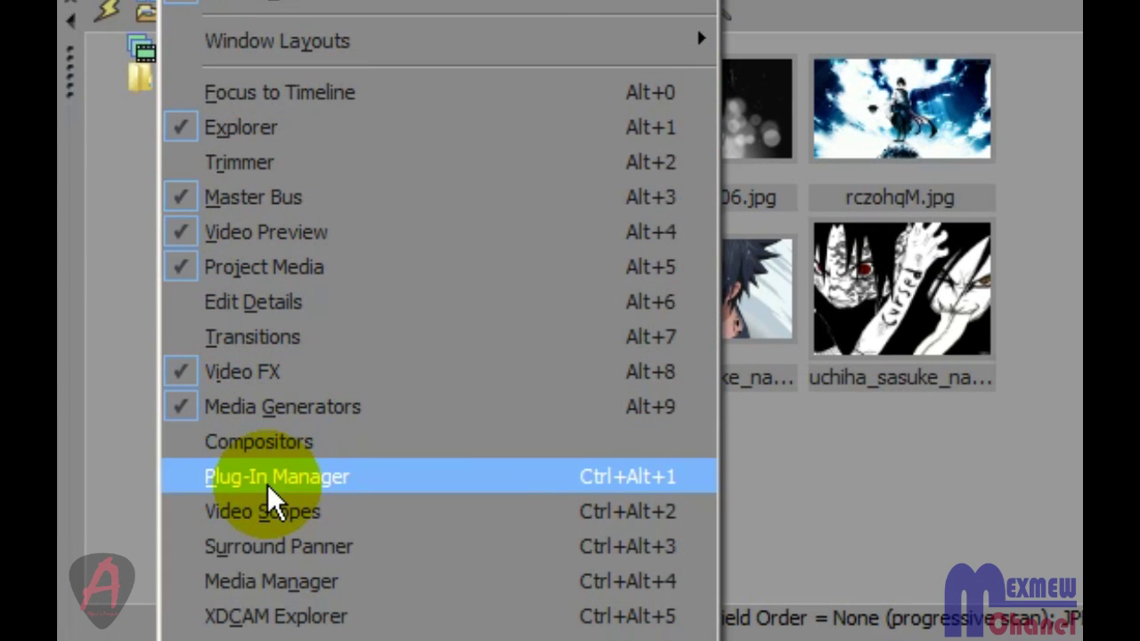
pyautogui.click(243, 340)
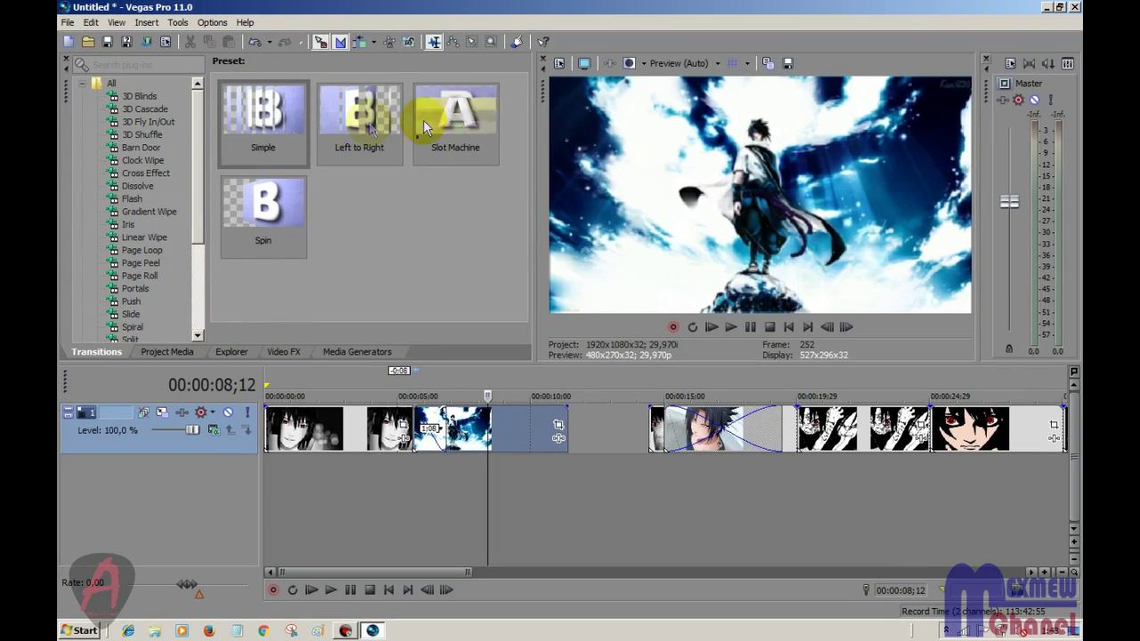
# - Apply the 3D Blinds transition's Slot Machine preset to the overlap of the first two clips and reposition its settings window
pyautogui.moveTo(201, 123)
pyautogui.mouseDown()
pyautogui.moveTo(191, 148)
pyautogui.moveTo(201, 123)
pyautogui.mouseUp()
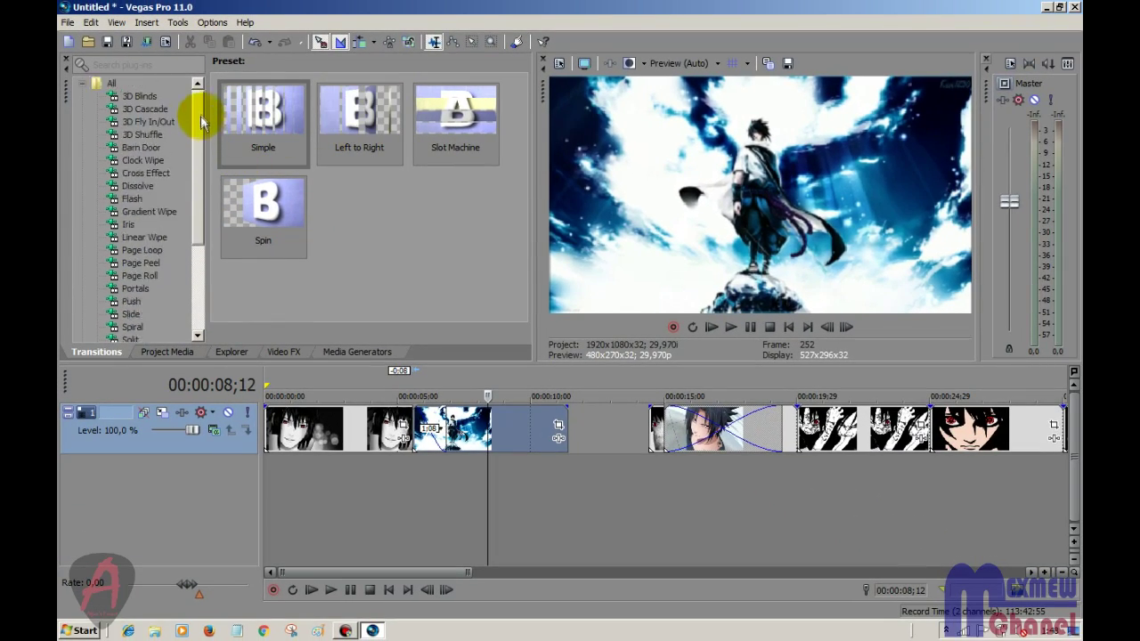
pyautogui.click(144, 97)
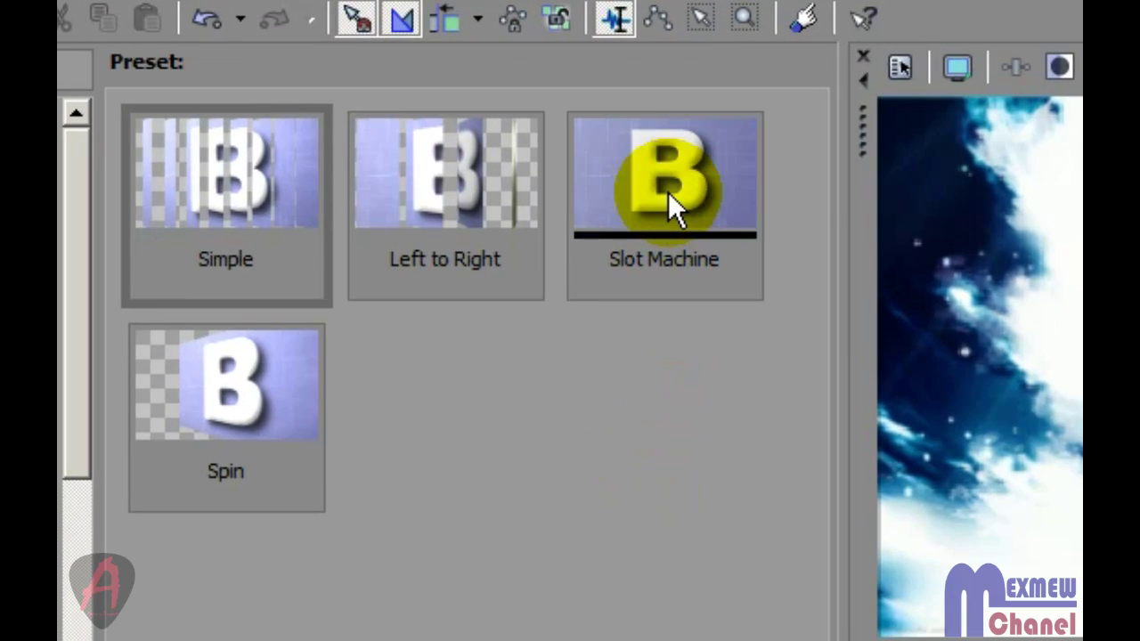
pyautogui.moveTo(668, 192); pyautogui.dragTo(604, 431)
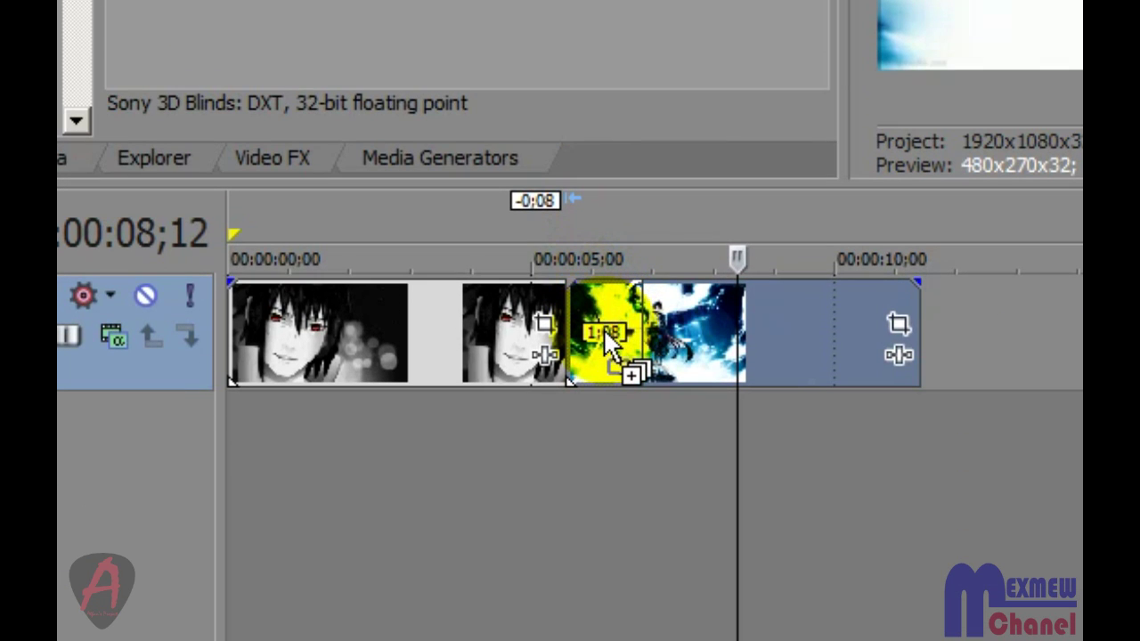
pyautogui.moveTo(603, 328)
pyautogui.mouseDown()
pyautogui.moveTo(603, 304)
pyautogui.moveTo(611, 326)
pyautogui.mouseUp()
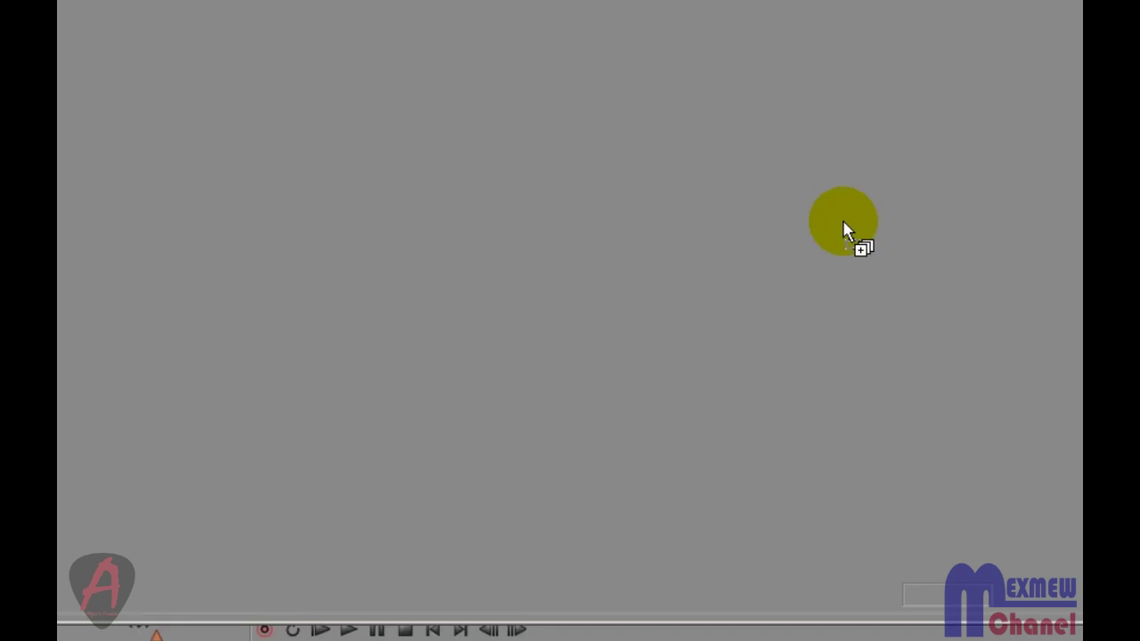
pyautogui.moveTo(844, 230); pyautogui.dragTo(845, 230)
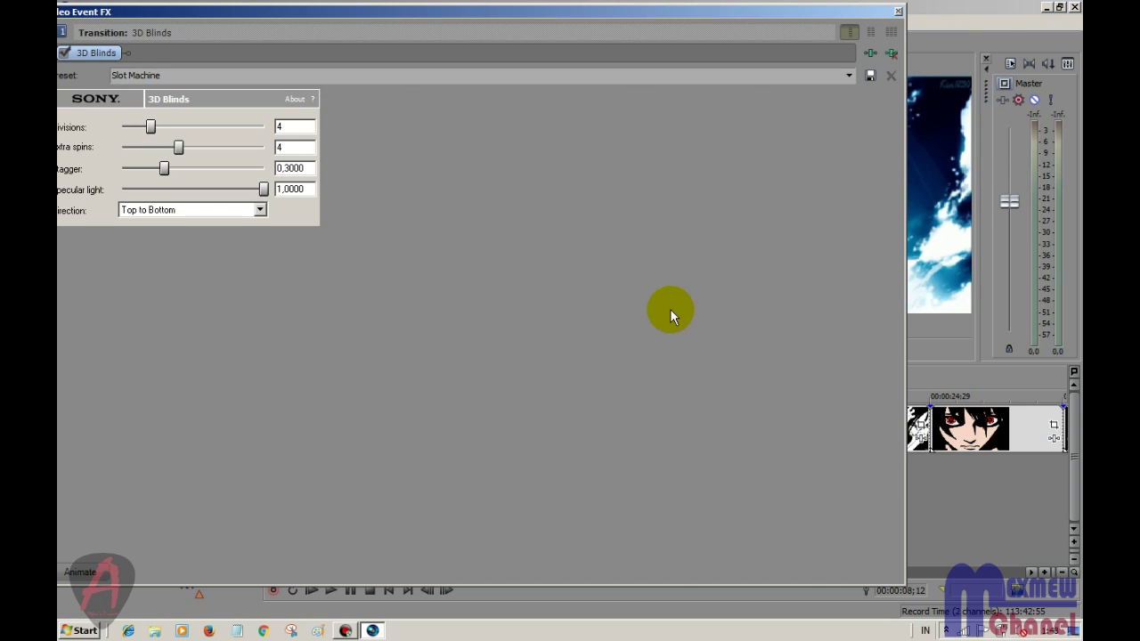
pyautogui.moveTo(461, 10); pyautogui.dragTo(487, 15)
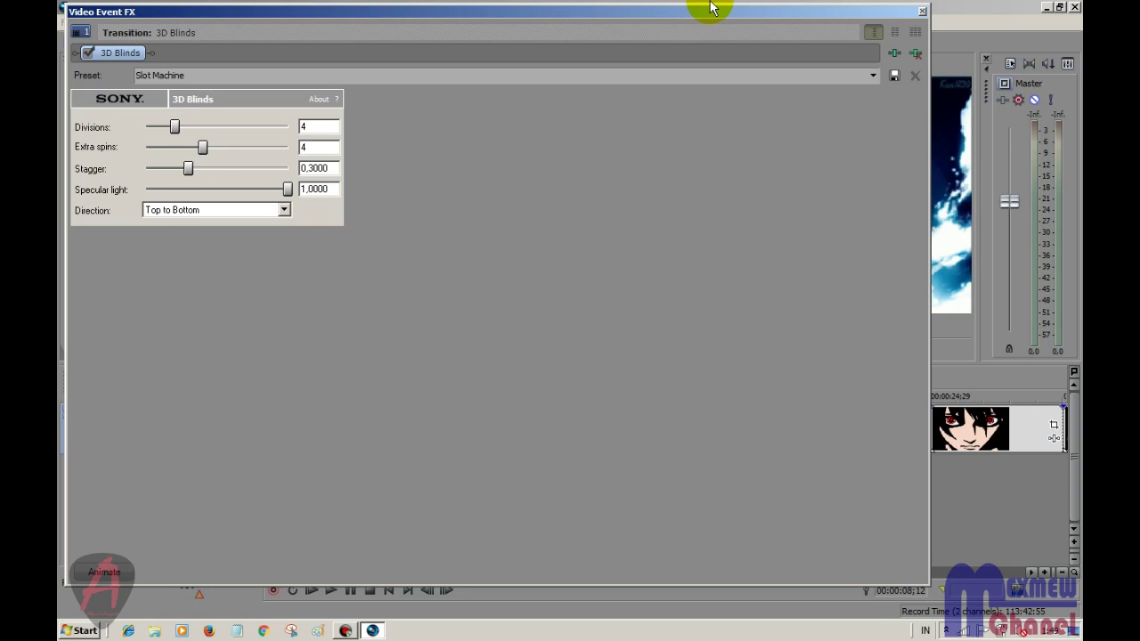
# - Close the 3D Blinds settings and move the red-and-white image clip 4;01 earlier to overlap the second clip's end by 1;00
pyautogui.click(923, 12)
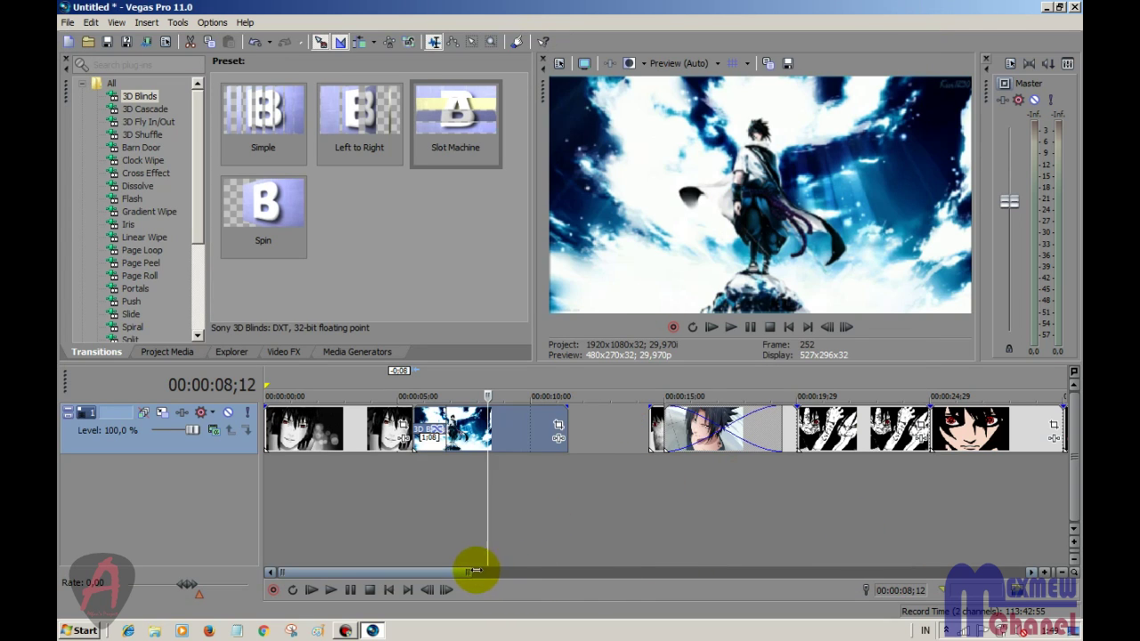
pyautogui.moveTo(449, 573); pyautogui.dragTo(488, 576)
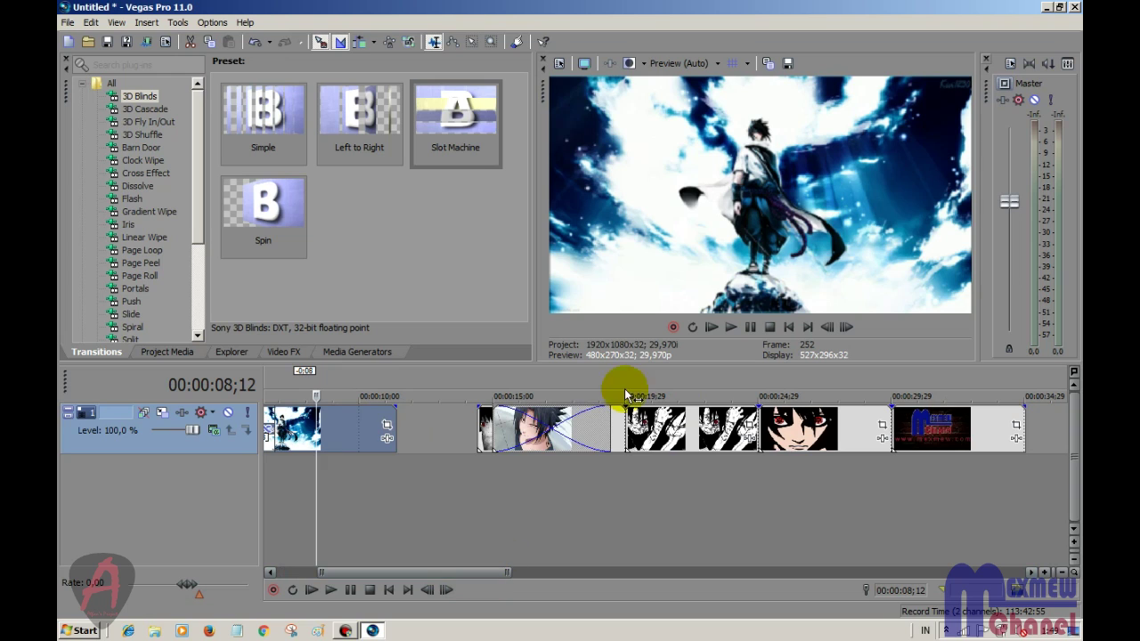
pyautogui.moveTo(587, 421); pyautogui.dragTo(452, 425)
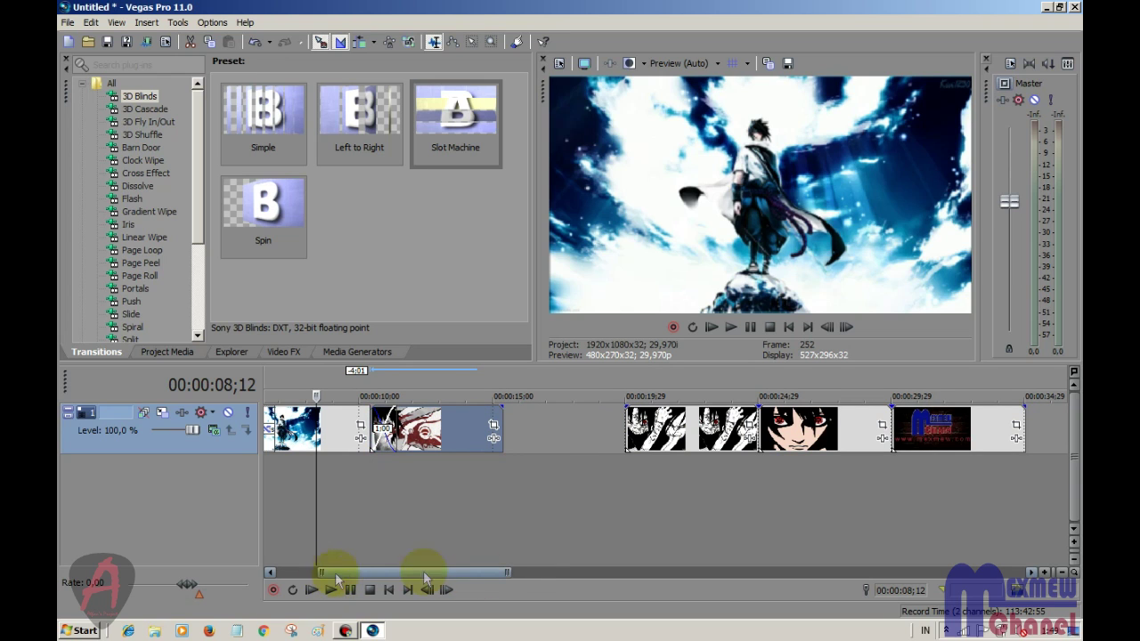
# - Apply the Iris transition's Rectangle, In, Center preset to the overlap of the second and third clips and close its settings
pyautogui.moveTo(508, 573); pyautogui.dragTo(430, 577)
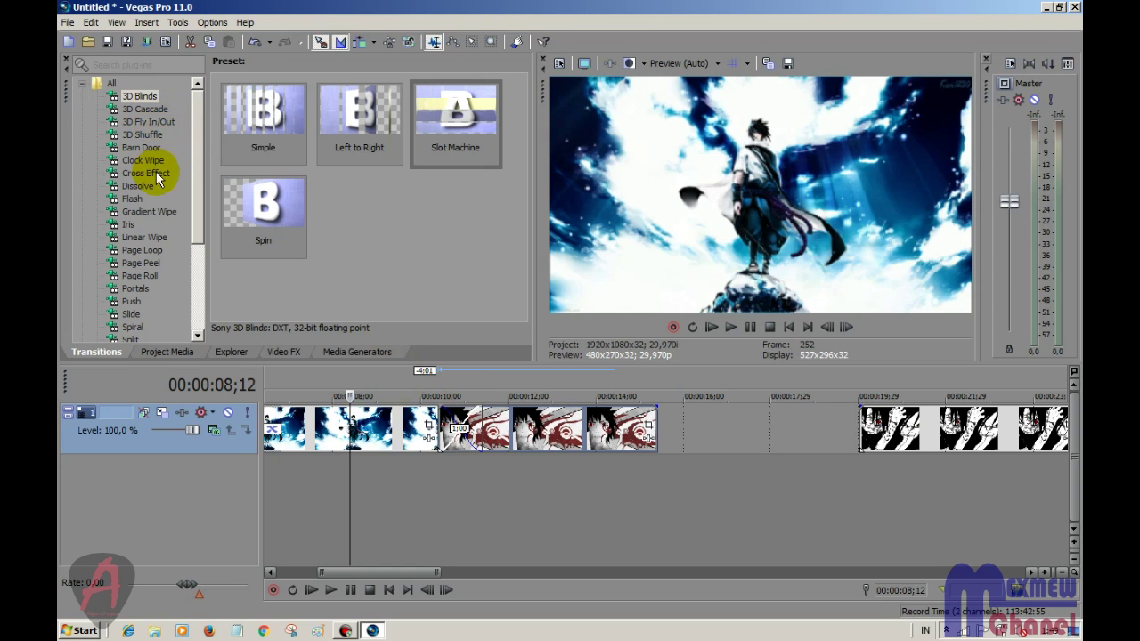
pyautogui.click(129, 225)
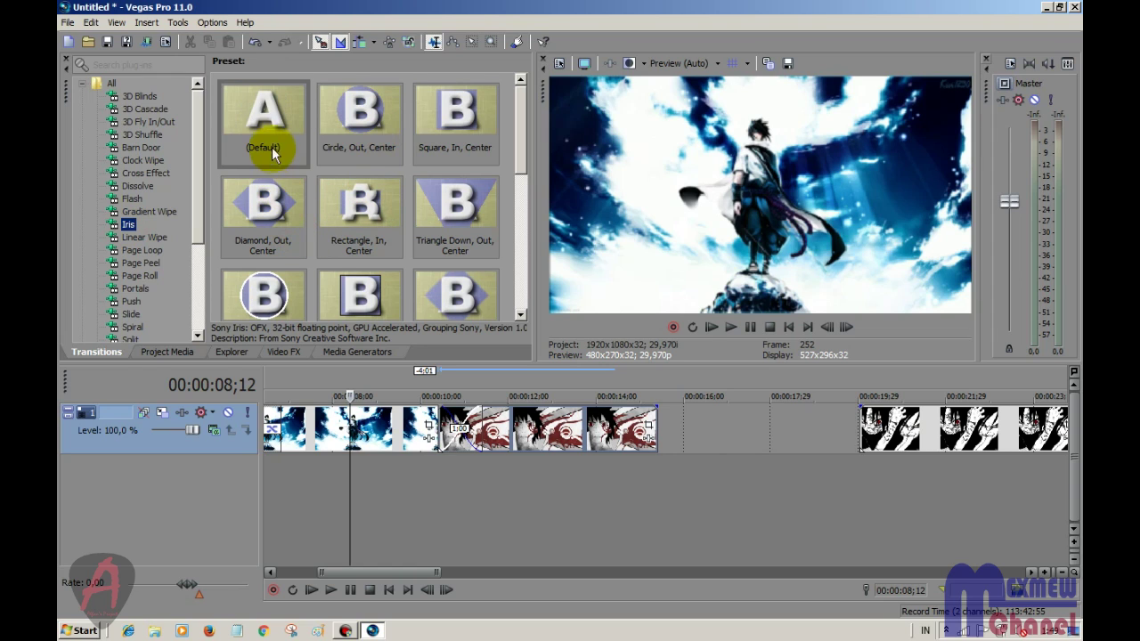
pyautogui.moveTo(346, 196); pyautogui.dragTo(452, 422)
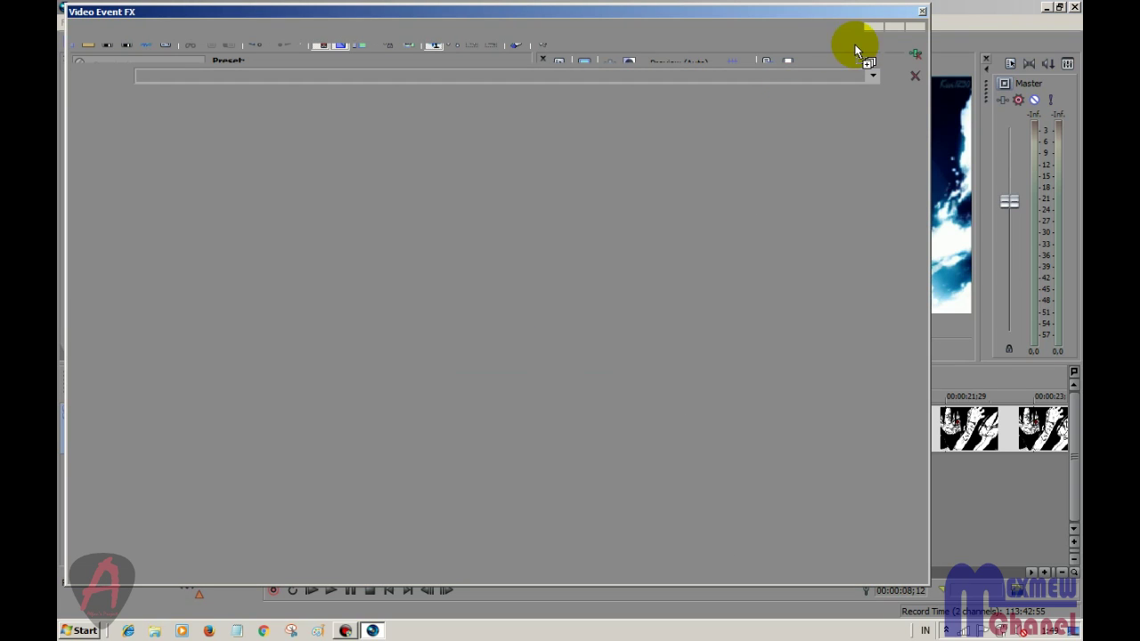
pyautogui.click(925, 13)
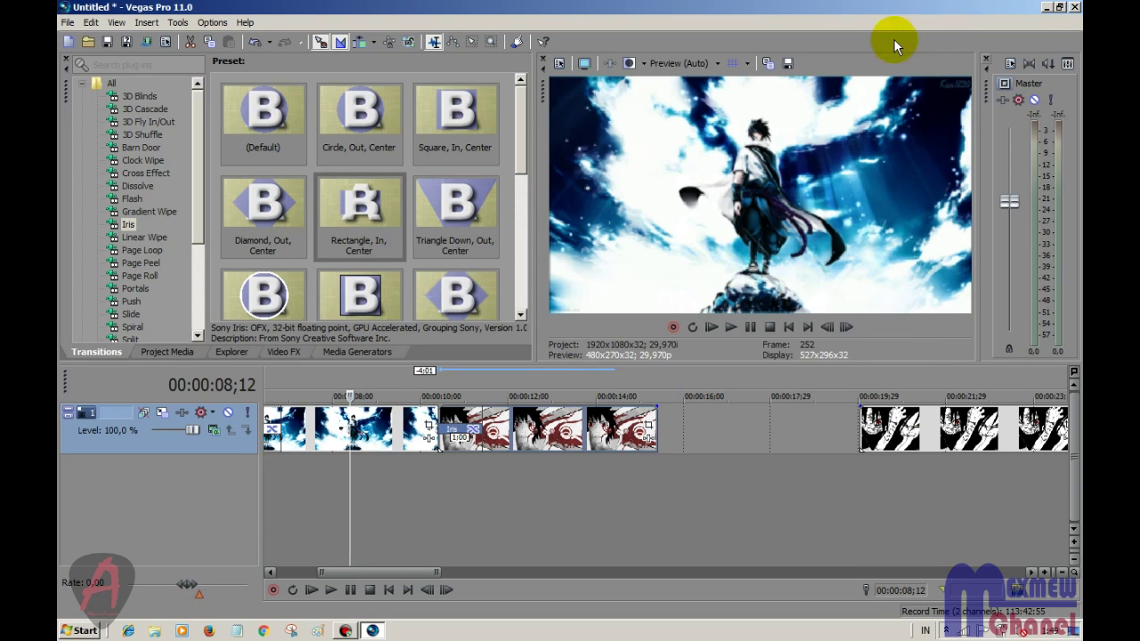
# - Play the timeline twice from about 00:00:04;22 to preview the 3D Blinds and Iris transitions
pyautogui.moveTo(330, 570); pyautogui.dragTo(282, 570)
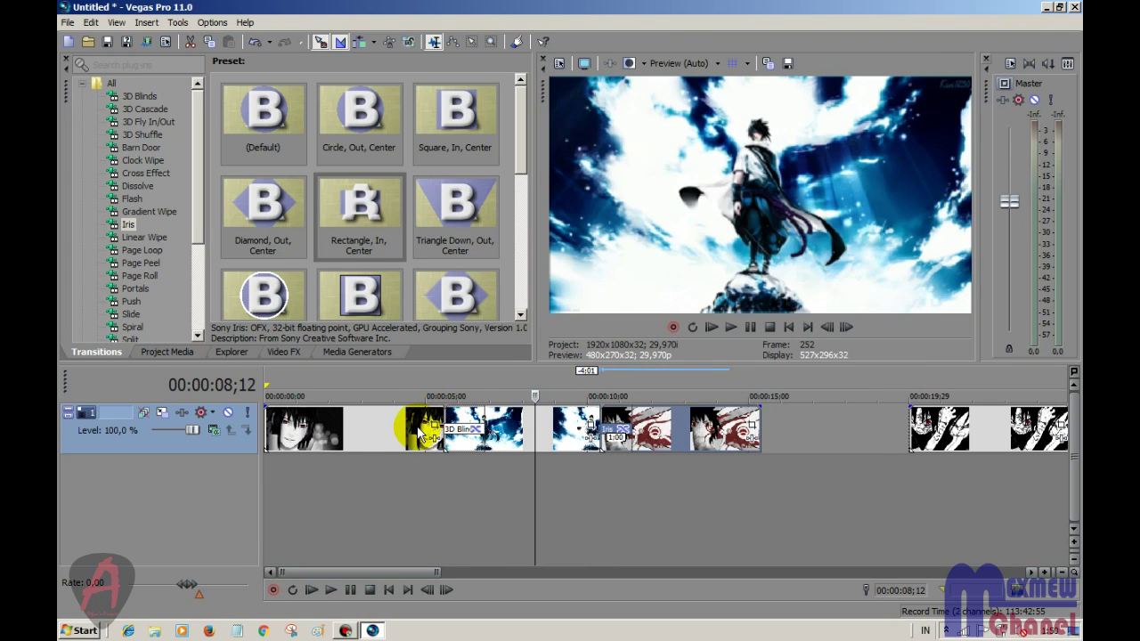
pyautogui.click(417, 434)
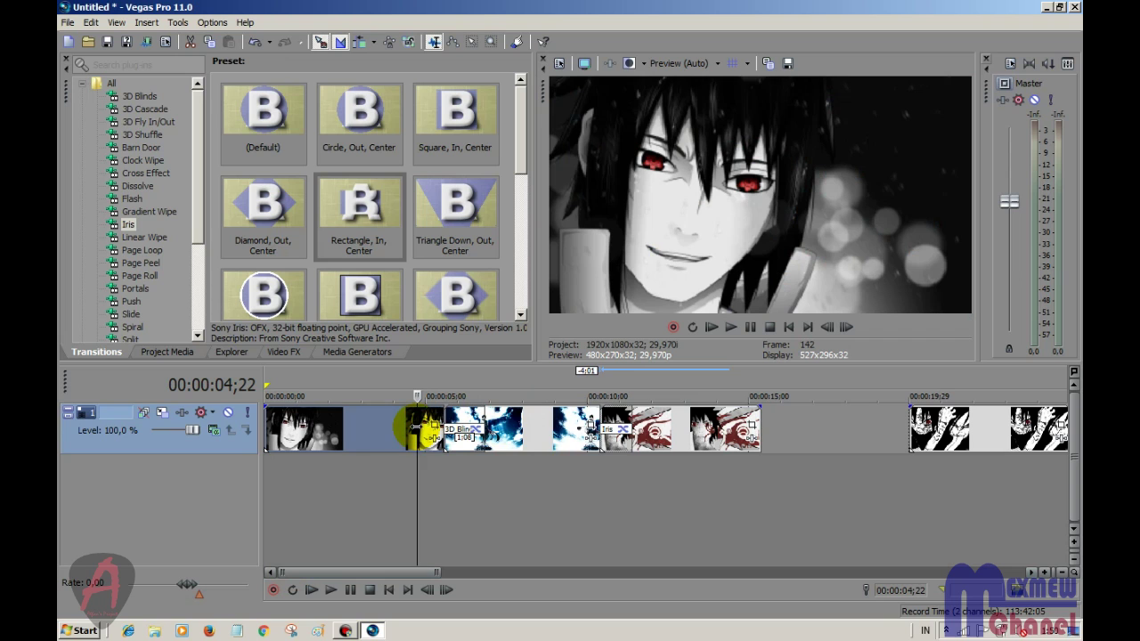
pyautogui.press('space')
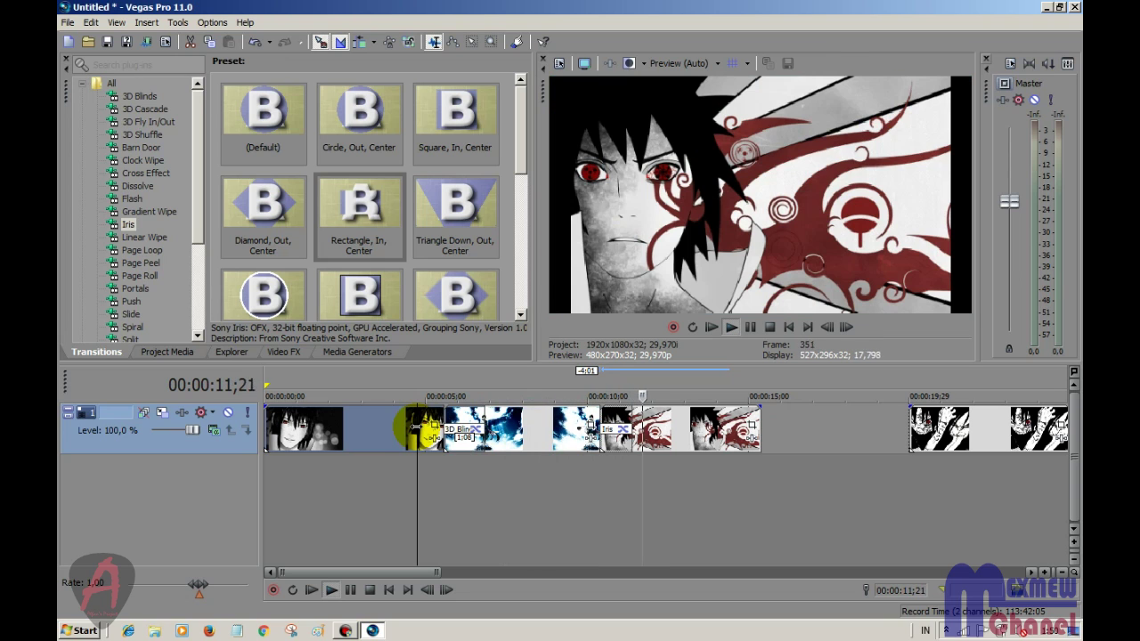
pyautogui.press('Return')
pyautogui.click(417, 429)
pyautogui.press('space')
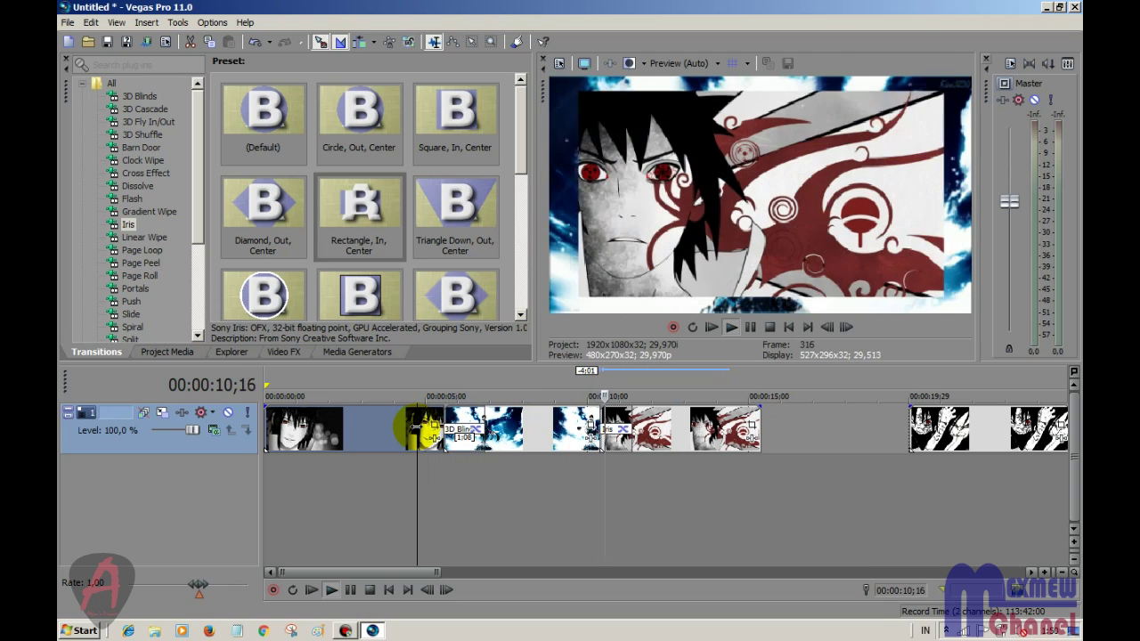
pyautogui.press('Return')
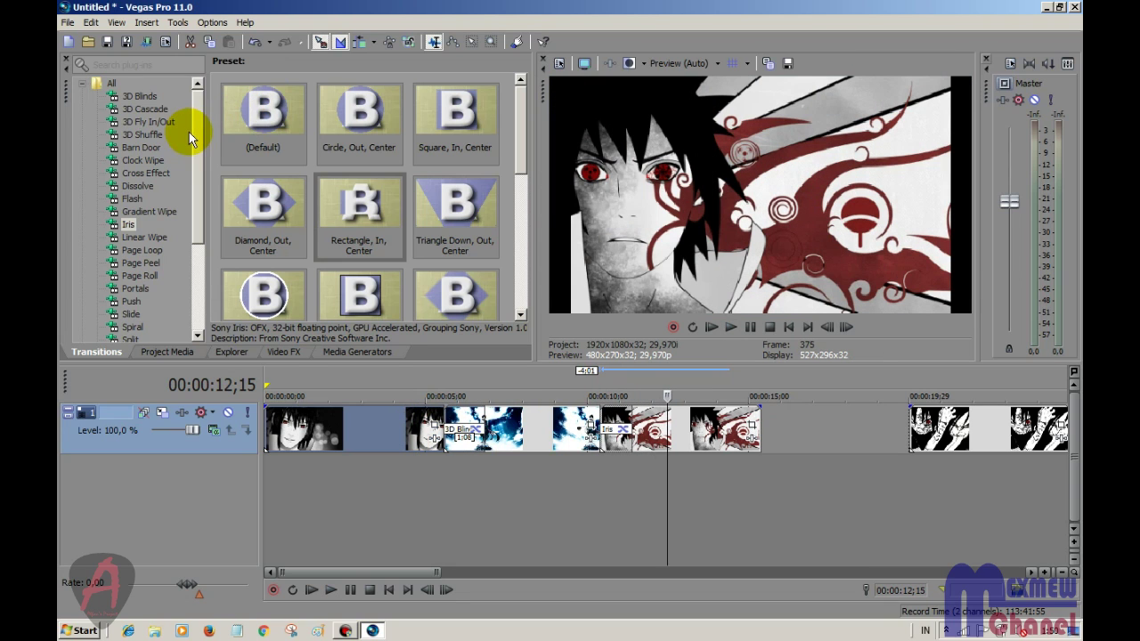
# - Move the black-and-white hand image clip 3;15 earlier so its end overlaps the following clip by 1;15
pyautogui.moveTo(194, 133); pyautogui.dragTo(195, 80)
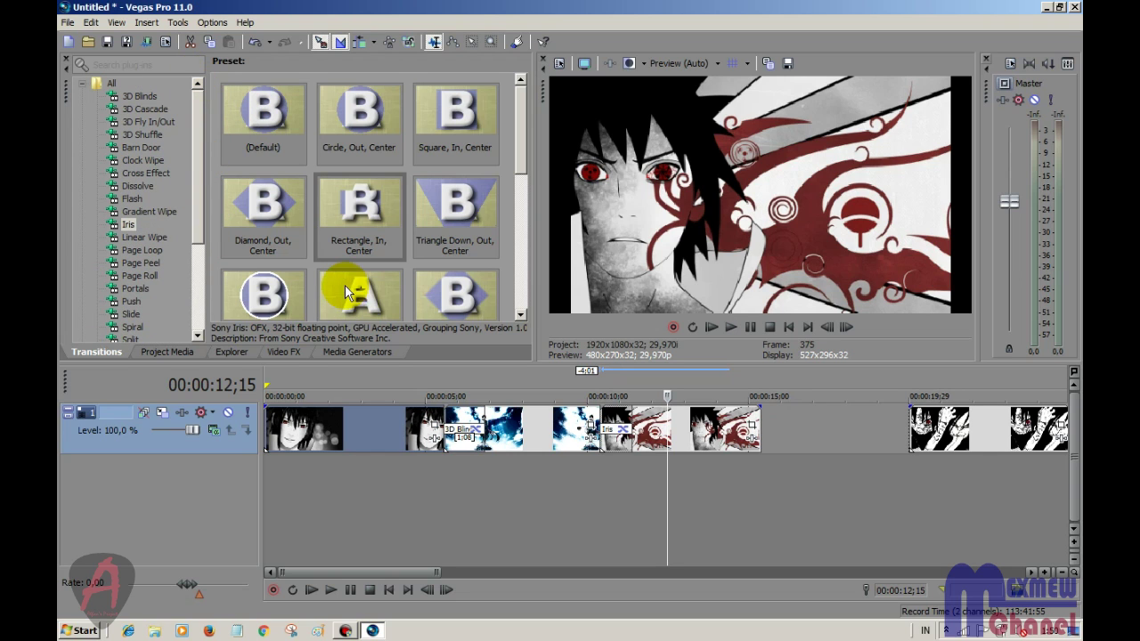
pyautogui.moveTo(408, 573); pyautogui.dragTo(492, 567)
pyautogui.moveTo(503, 432); pyautogui.dragTo(388, 436)
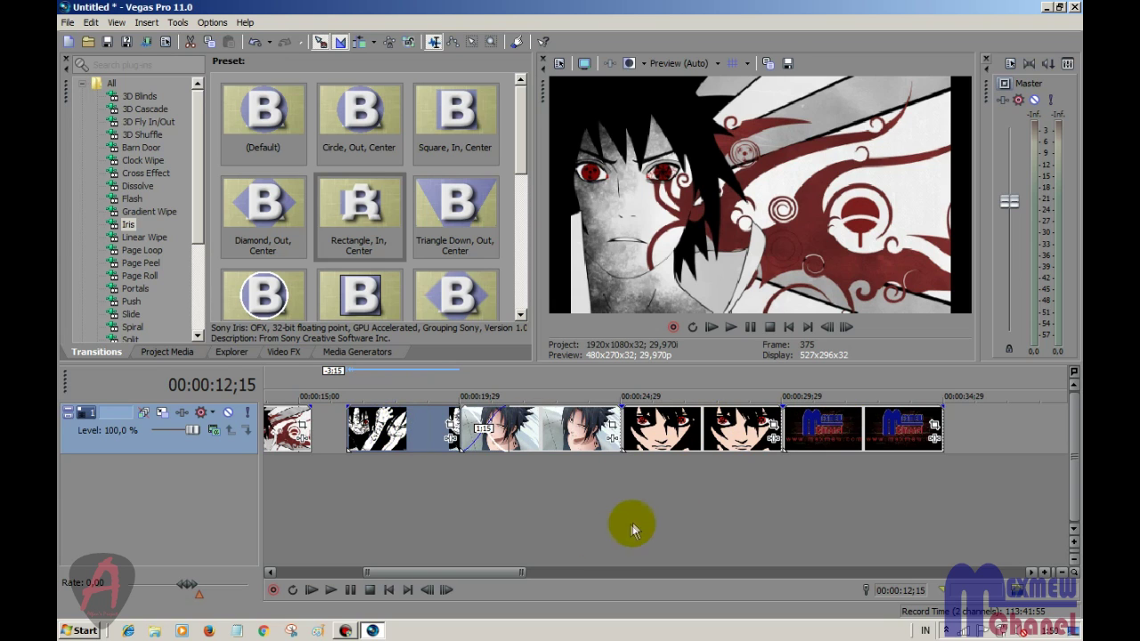
# - Move the logo clip later, and move the red-eyed face clip 3;20 later so its end overlaps the logo clip by 1;00
pyautogui.moveTo(491, 575); pyautogui.dragTo(544, 575)
pyautogui.moveTo(561, 423); pyautogui.dragTo(672, 424)
pyautogui.moveTo(421, 437); pyautogui.dragTo(560, 443)
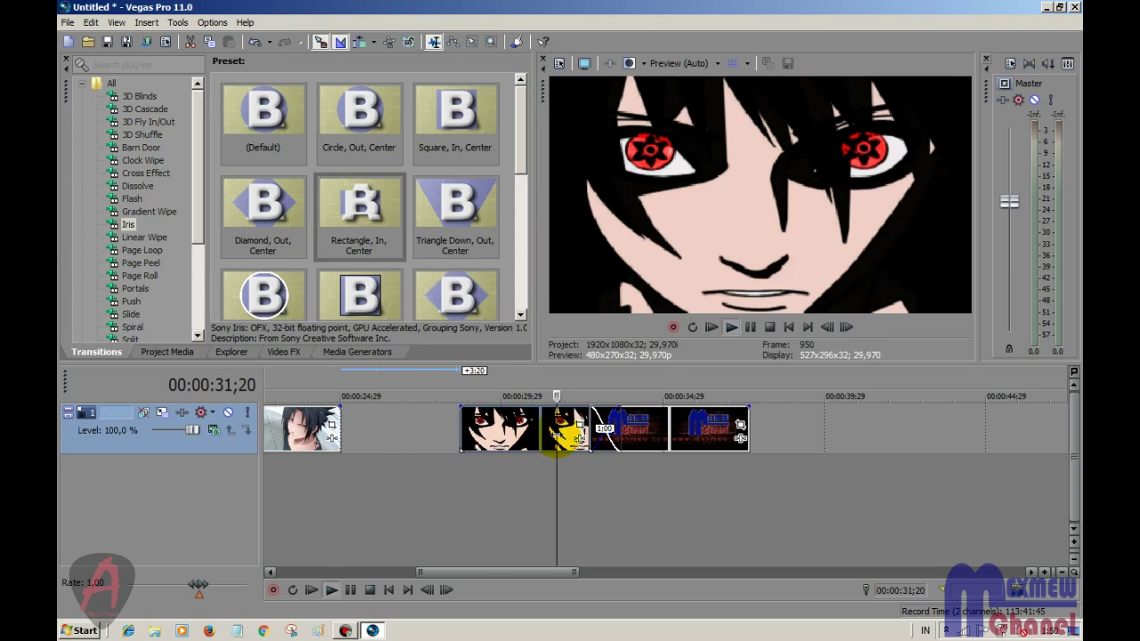
# - Play the crossfade between the red-eyed face clip and the logo clip twice, starting shortly before the overlap
pyautogui.press('space')
pyautogui.press('Return')
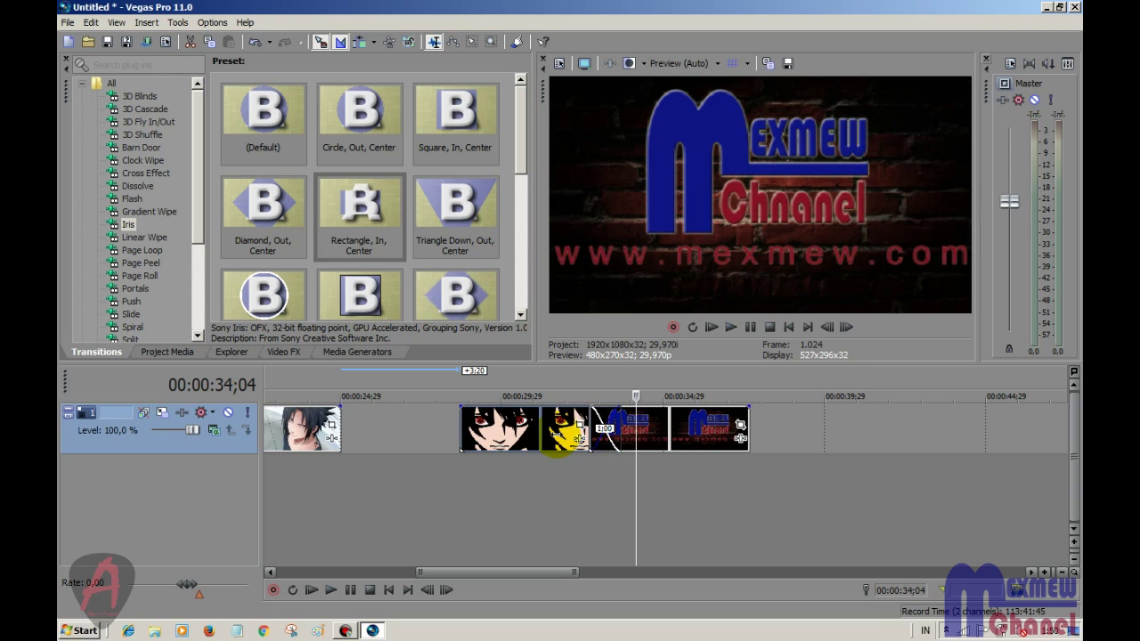
pyautogui.click(561, 441)
pyautogui.press('space')
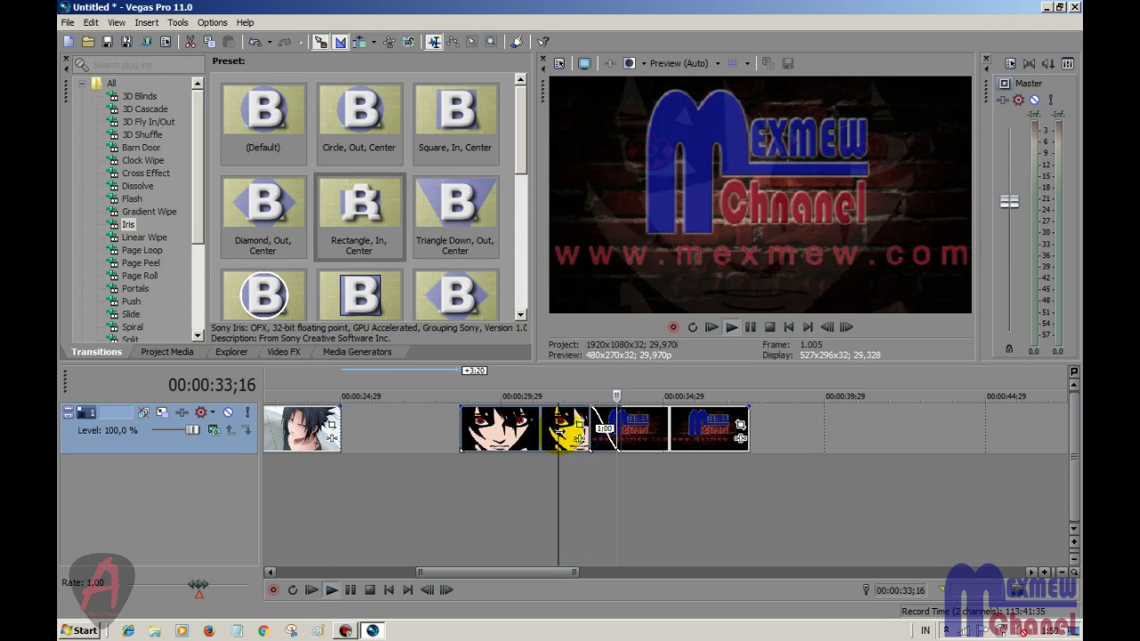
pyautogui.press('space')
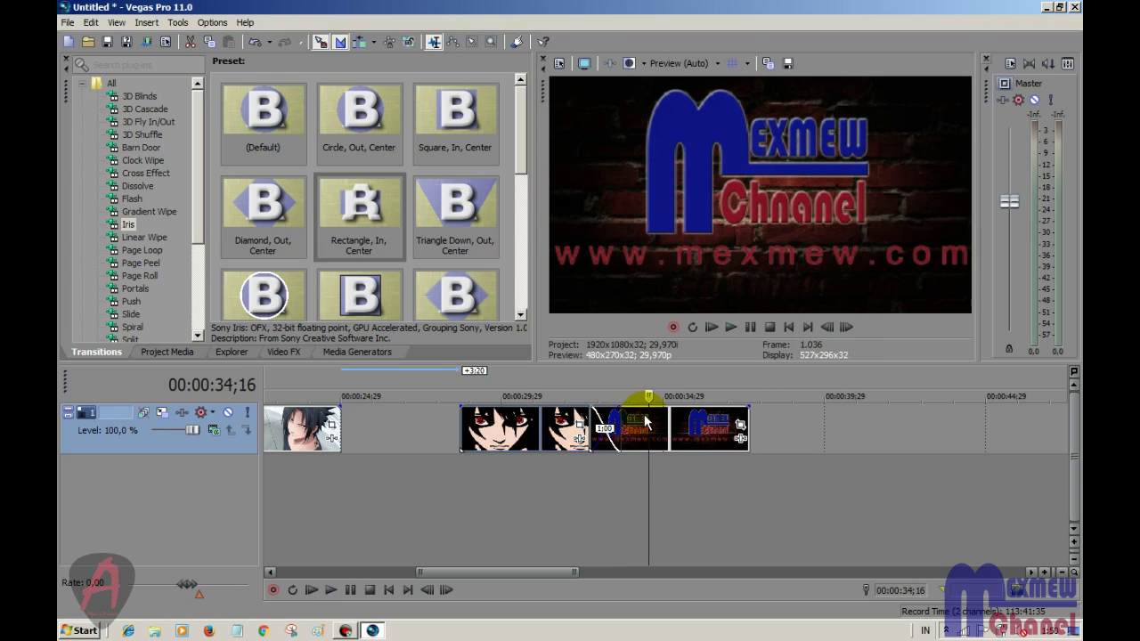
# - Move the logo clip 1;00 later so it starts right at the face clip's end, and play back the cut
pyautogui.moveTo(688, 433); pyautogui.dragTo(714, 431)
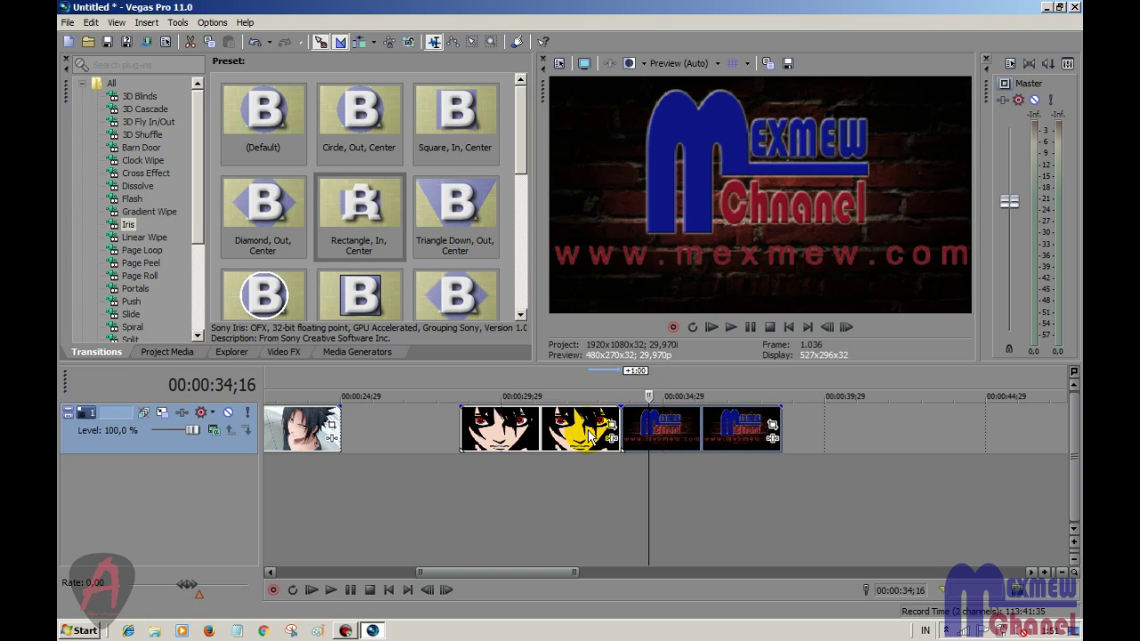
pyautogui.click(588, 436)
pyautogui.press('space')
pyautogui.press('Return')
# - Move the logo clip another 0;24 later, leaving a gap after the face clip, and minimize the editor after showing the whole timeline
pyautogui.moveTo(666, 435); pyautogui.dragTo(704, 435)
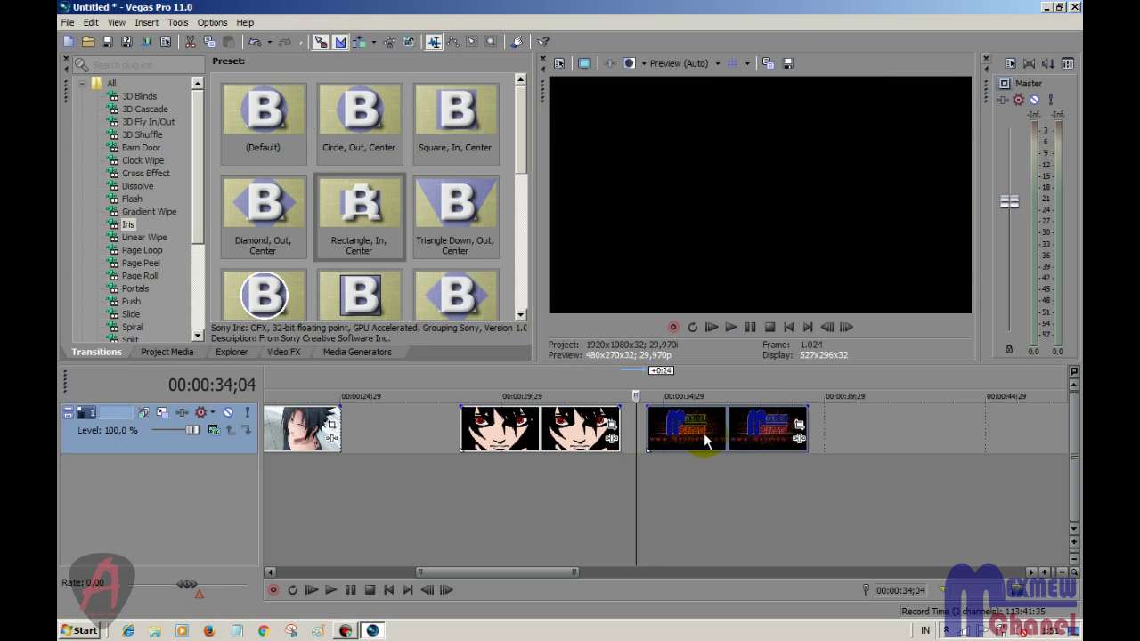
pyautogui.moveTo(419, 572); pyautogui.dragTo(273, 573)
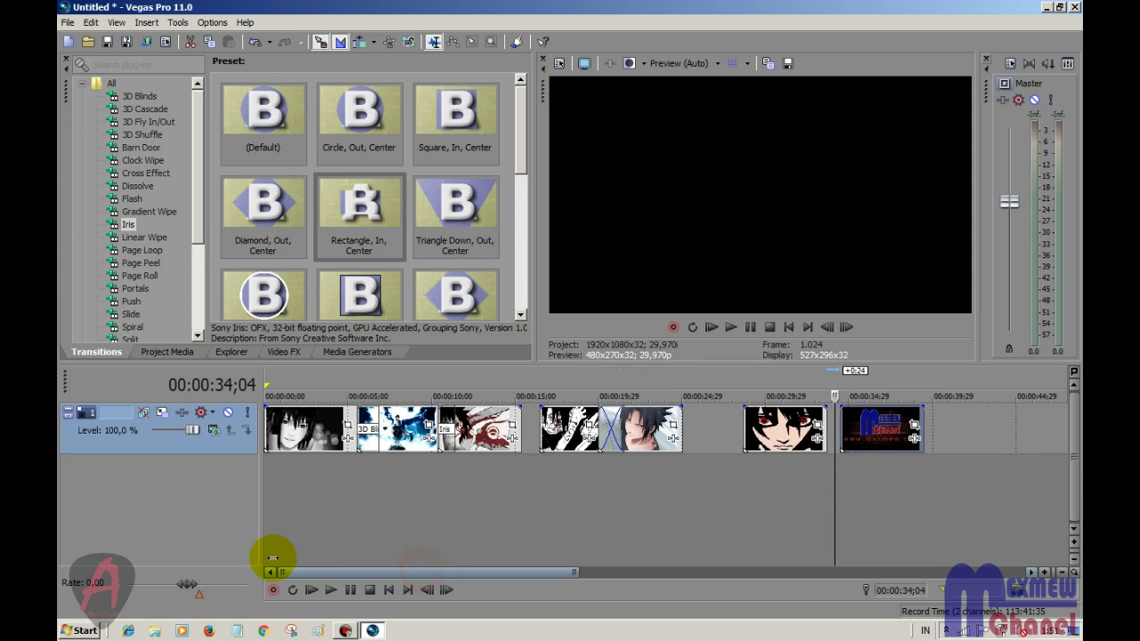
pyautogui.moveTo(577, 574); pyautogui.dragTo(1038, 575)
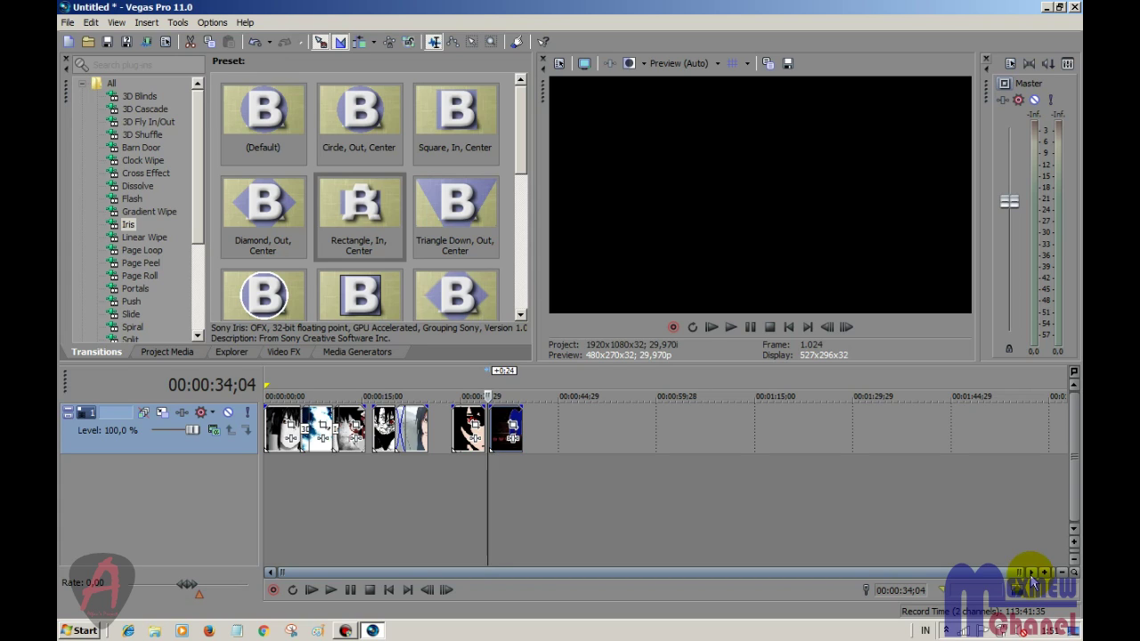
pyautogui.click(1048, 8)
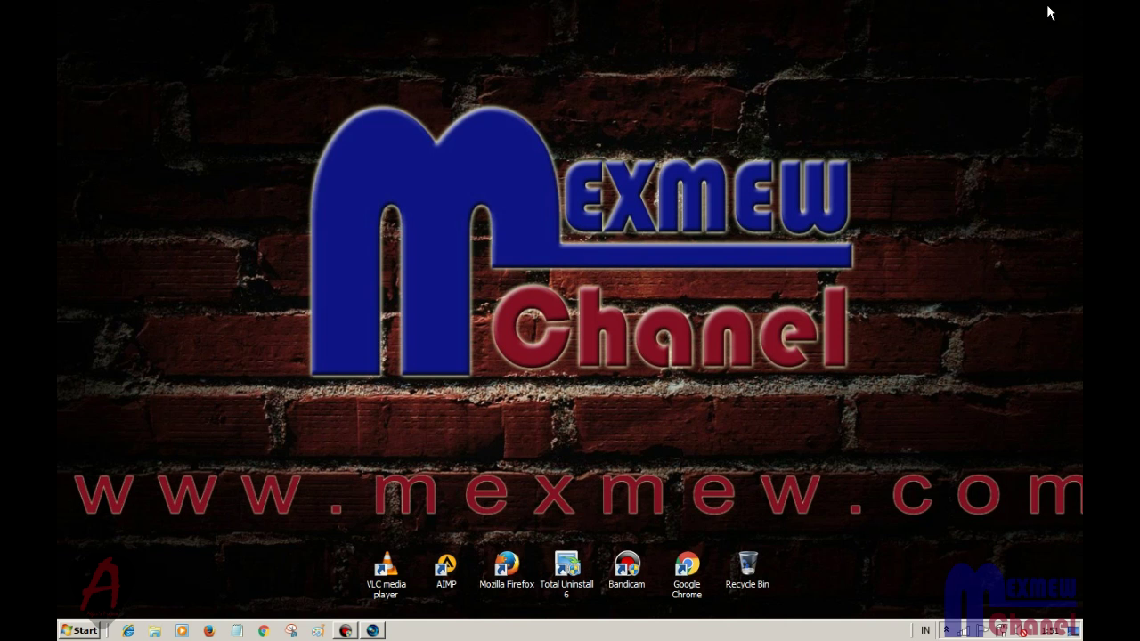